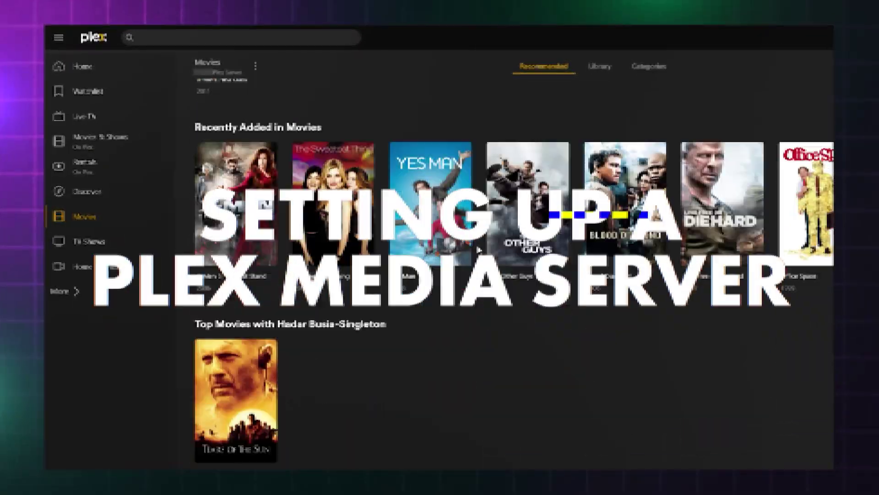
Switch the Movies page to its Library tab to list all 31 movies as posters.
scroll(479, 249, down, 5)
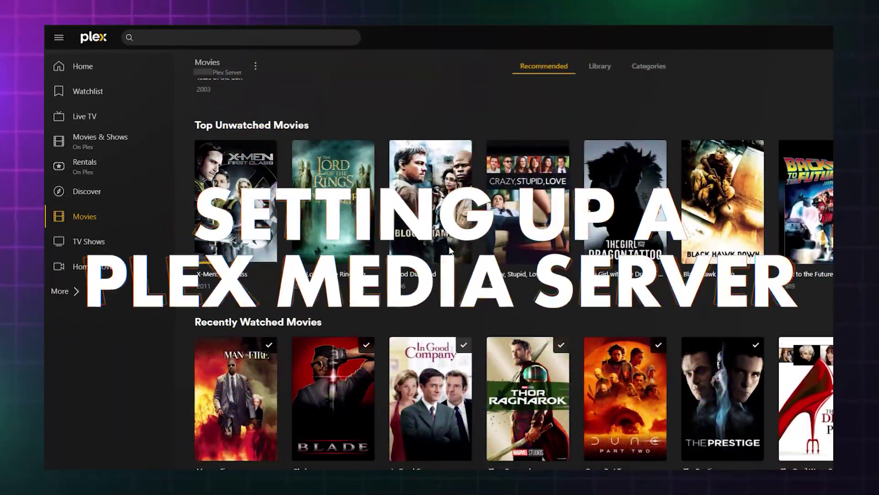
click(605, 69)
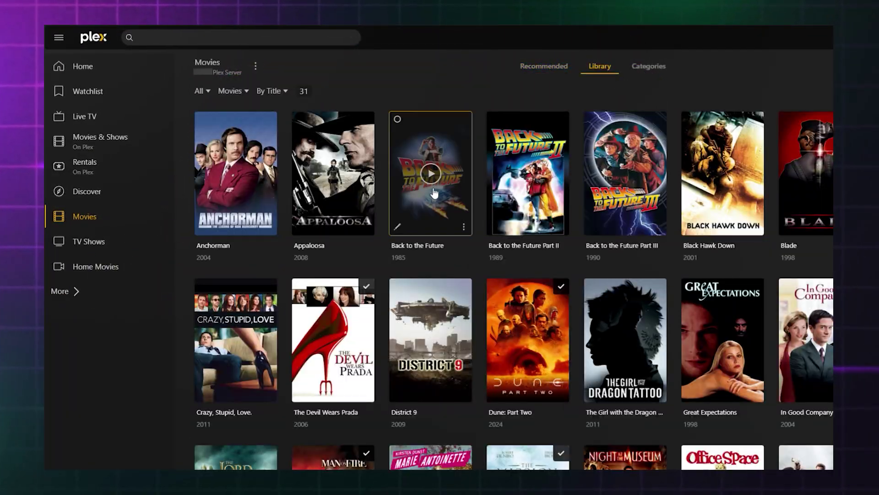
scroll(434, 192, down, 5)
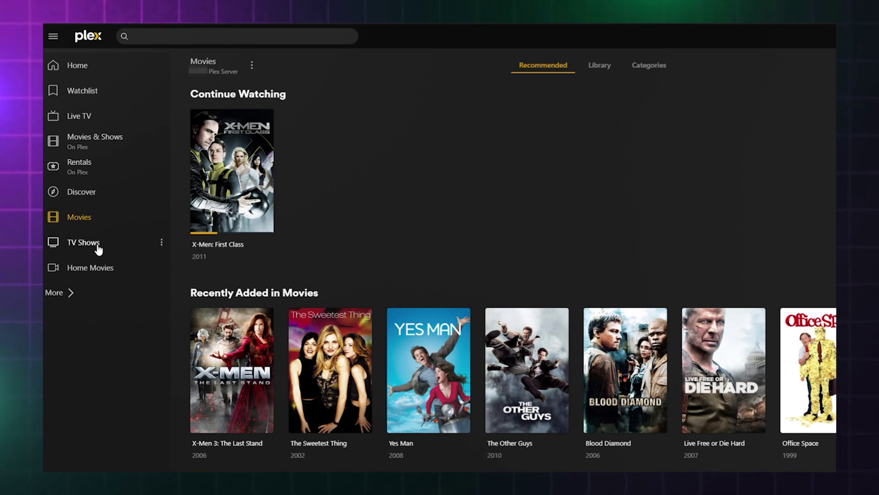
scroll(475, 246, down, 10)
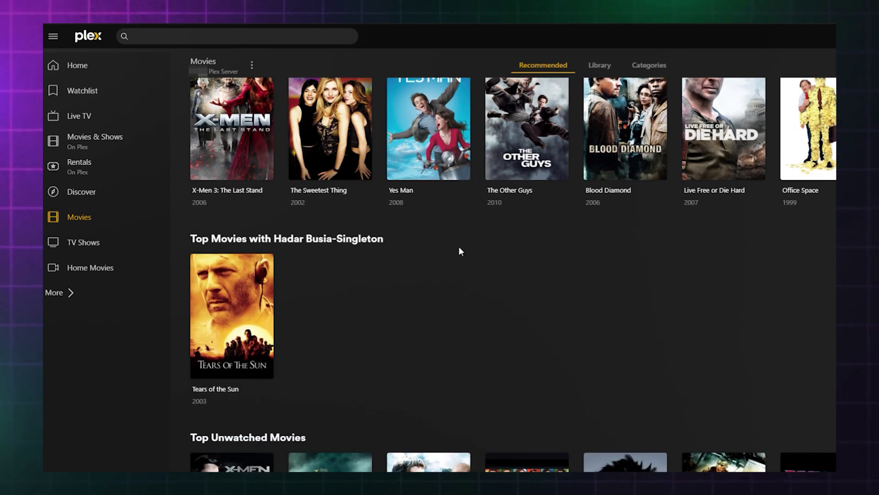
scroll(449, 251, down, 3)
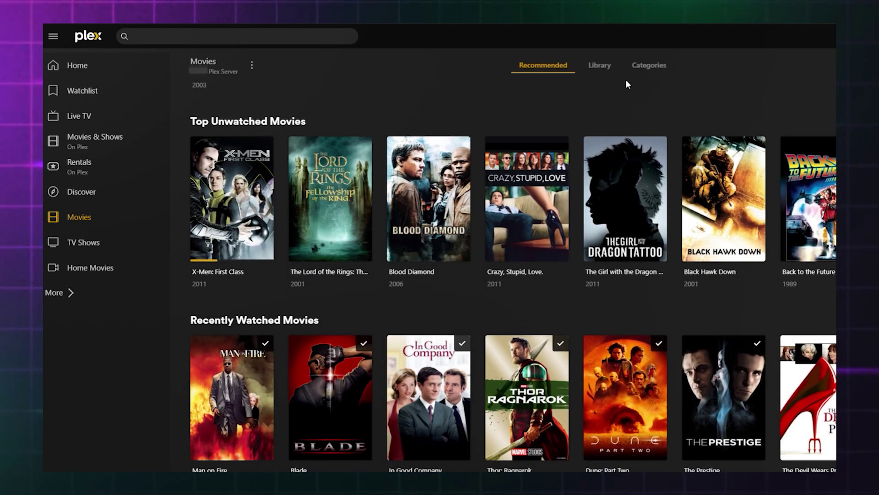
click(612, 71)
scroll(431, 187, down, 5)
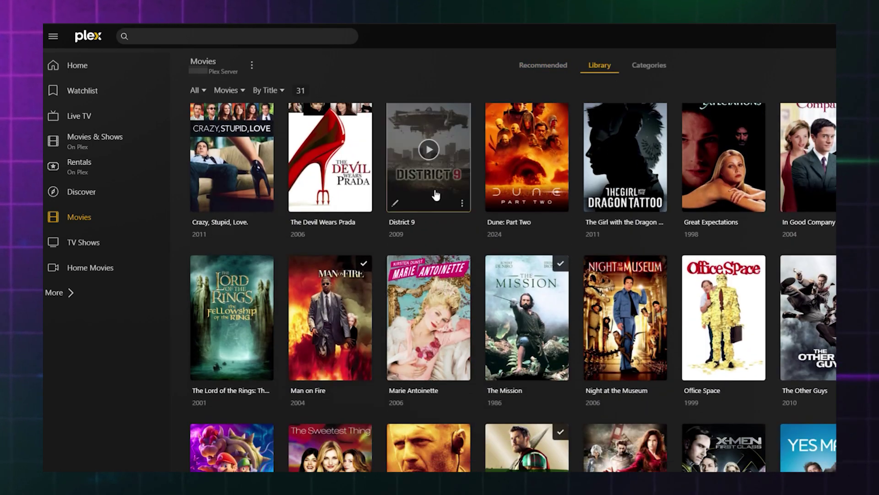
scroll(529, 236, up, 3)
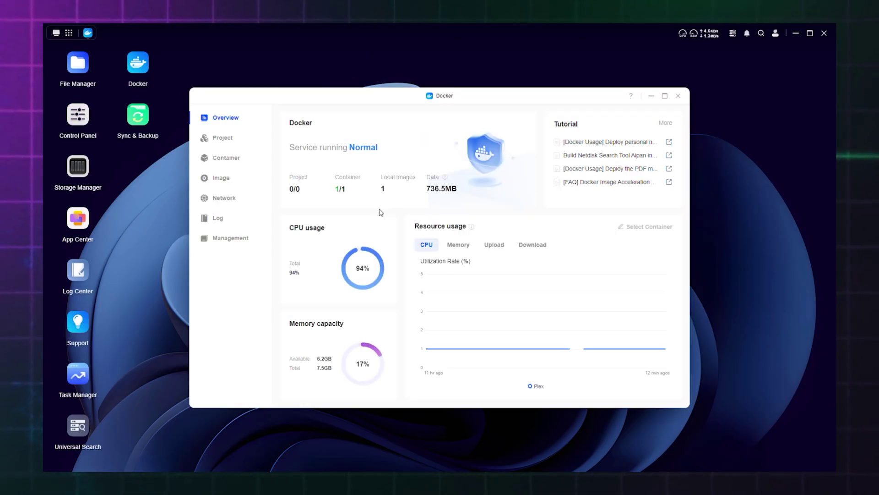
Check the running Plex container's details via Docker's Project and Container pages.
click(237, 148)
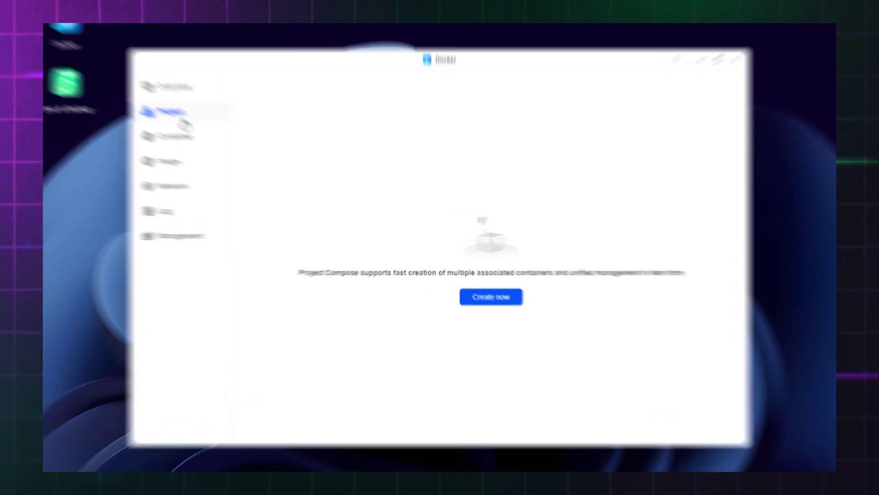
click(184, 138)
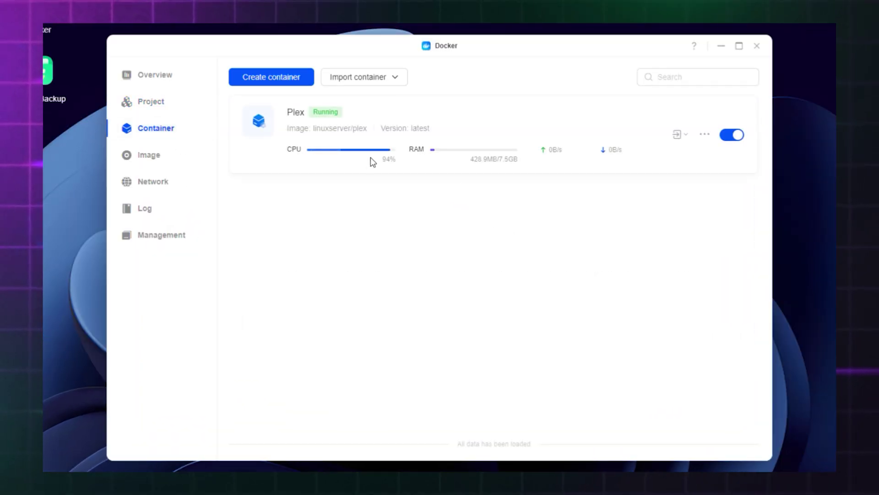
click(420, 113)
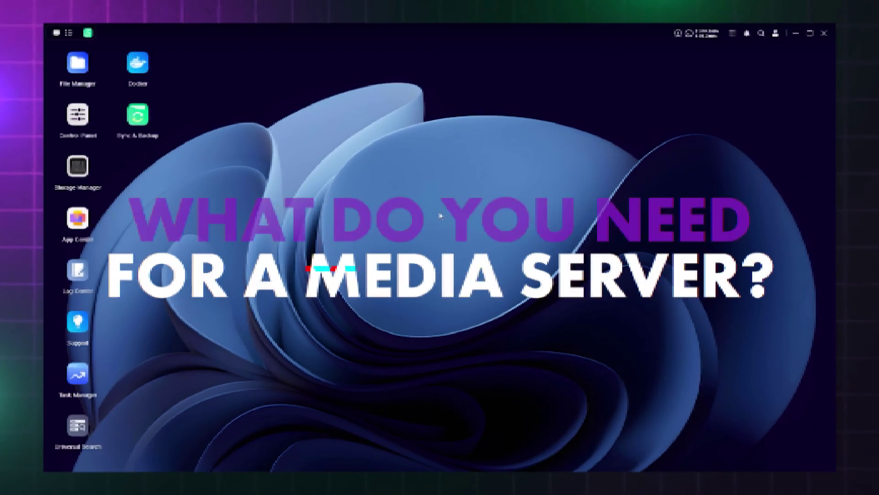
click(92, 217)
click(373, 122)
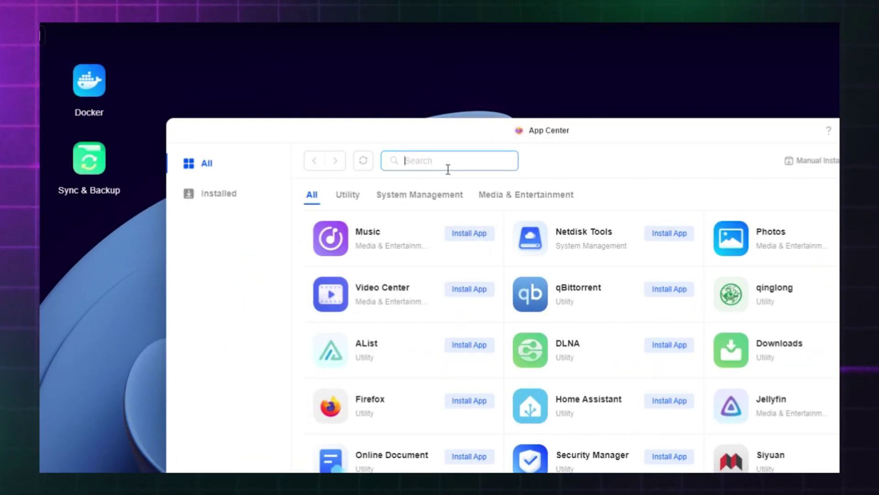
text(docker)
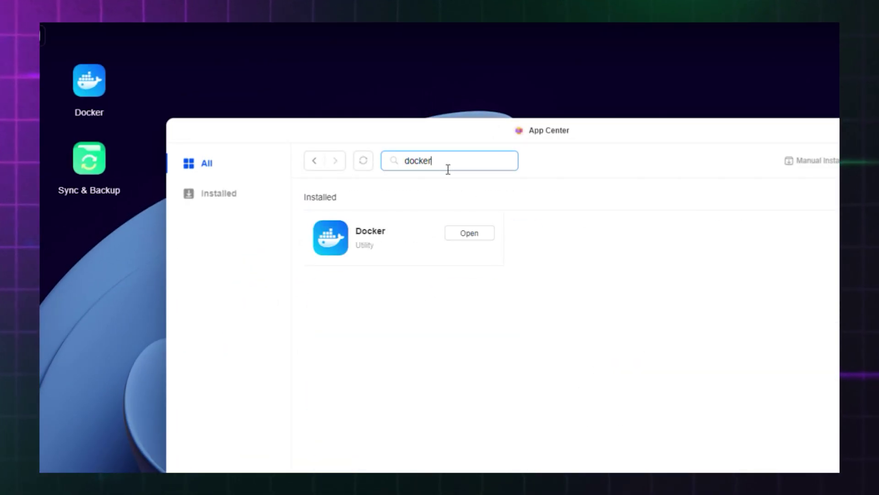
click(470, 234)
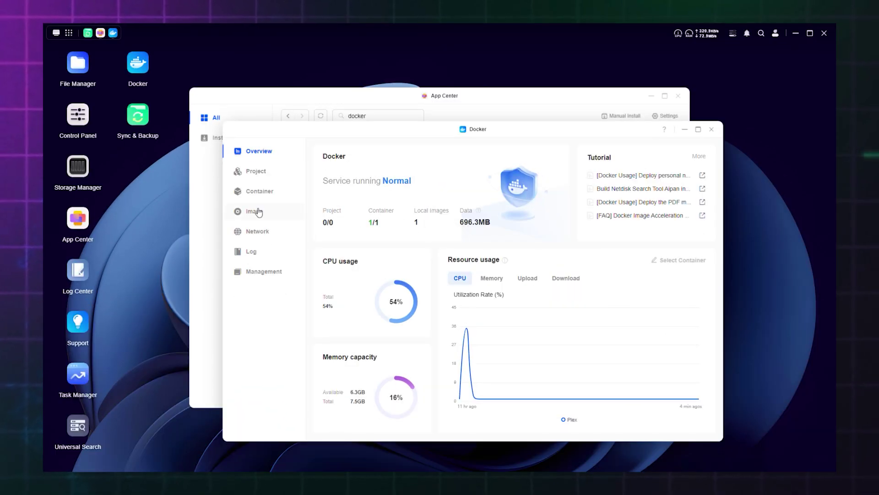
click(256, 211)
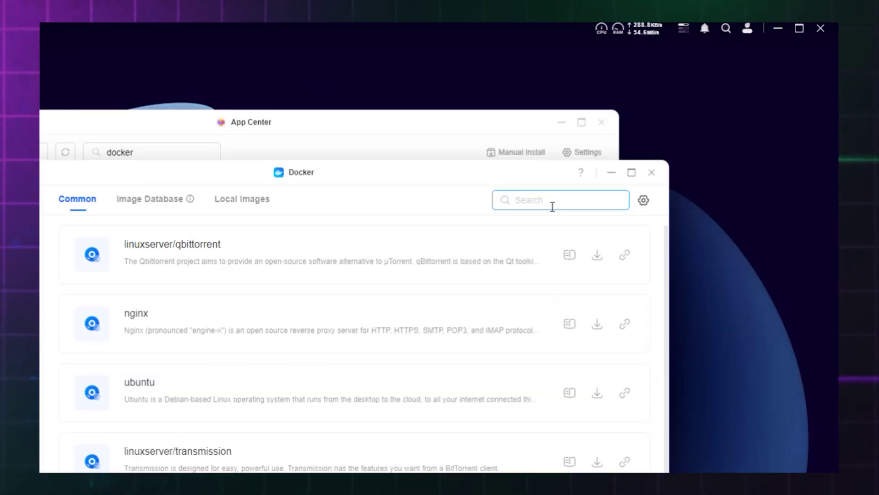
text(plex)
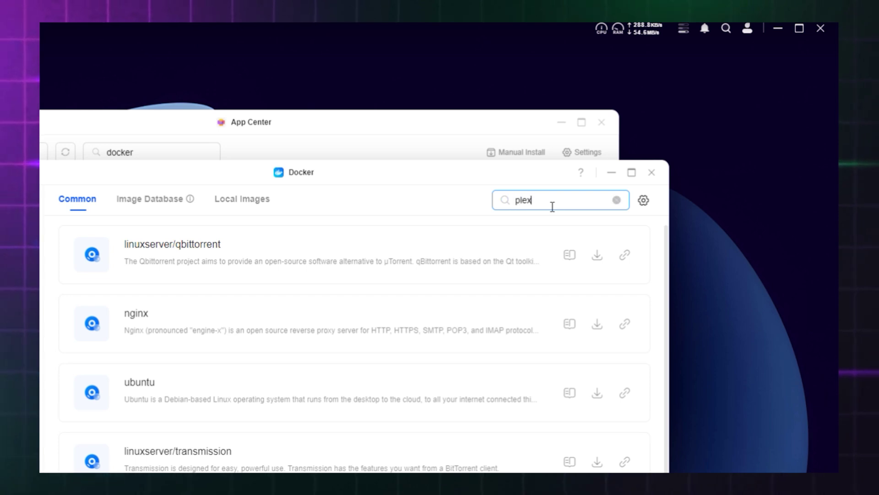
key(Return)
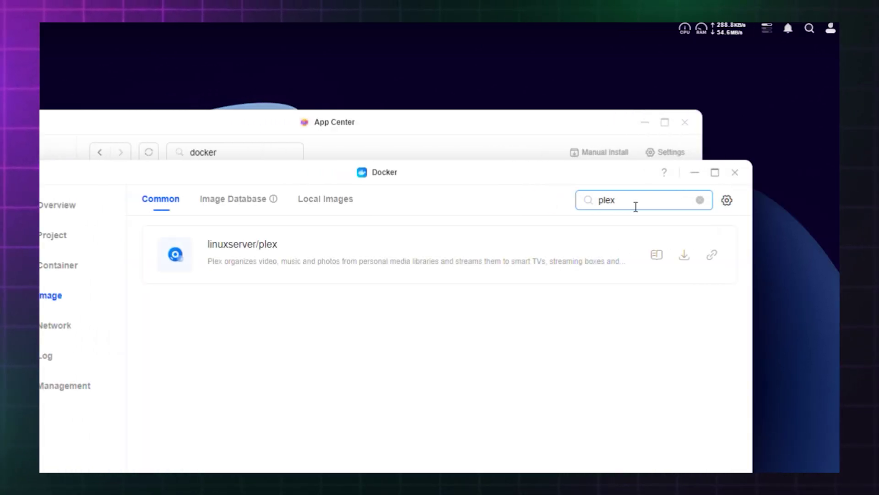
click(593, 219)
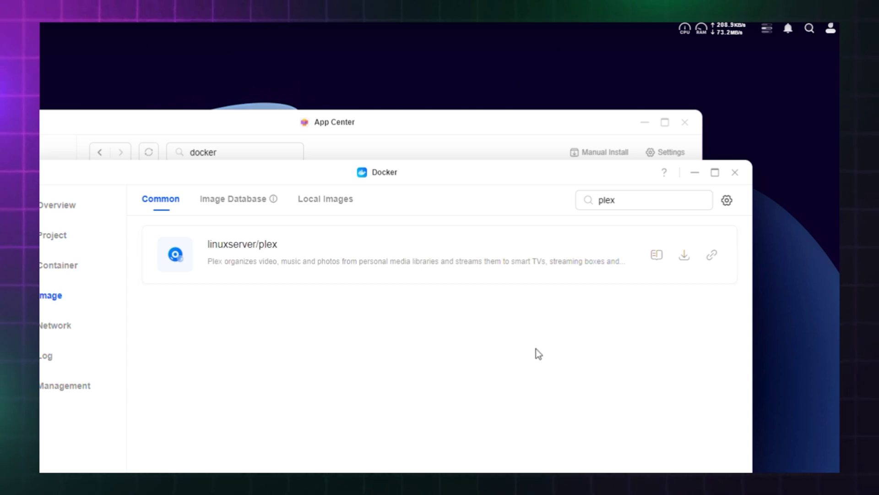
click(684, 254)
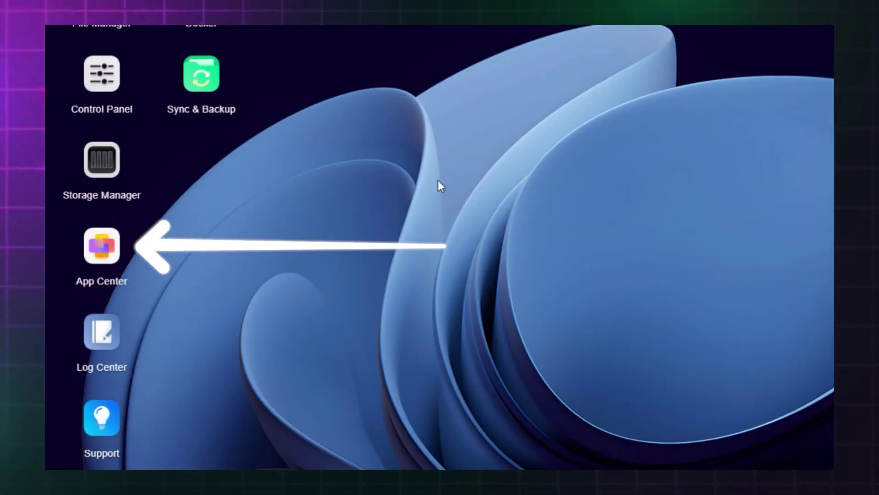
Launch the installed Docker app from App Center and go to its Image page.
click(118, 254)
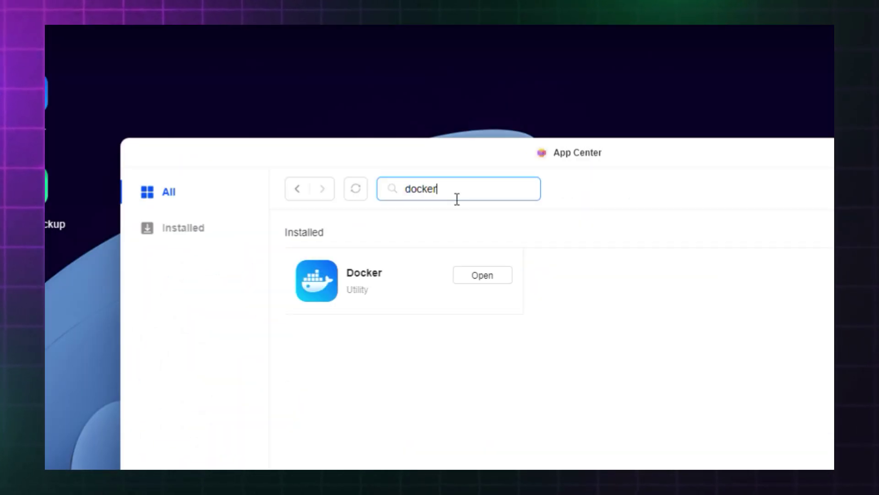
click(482, 277)
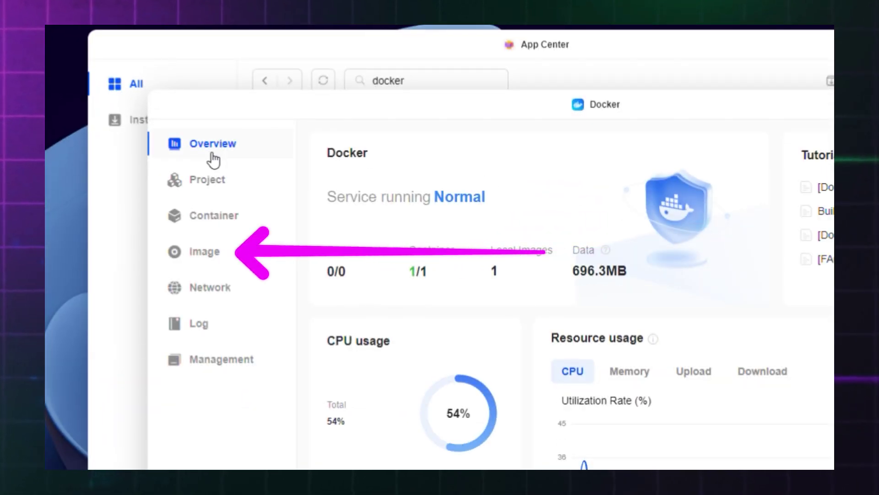
click(210, 251)
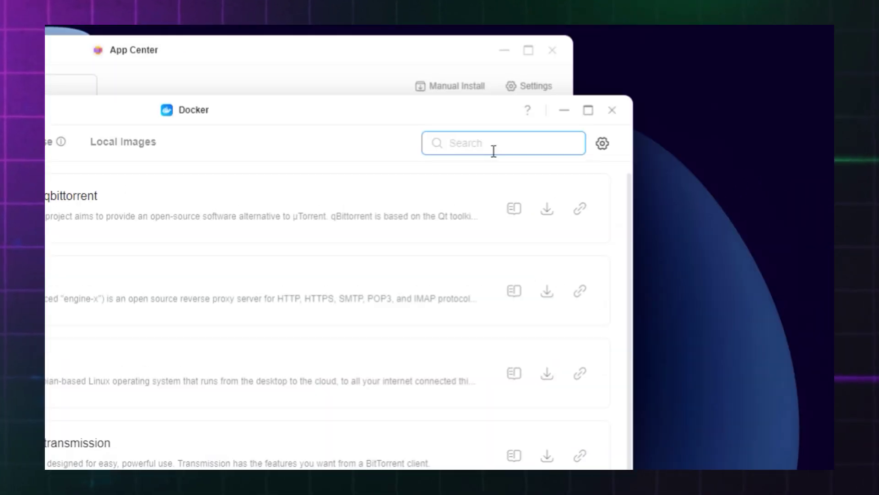
Search the images for plex and download linuxserver/plex.
text(plex)
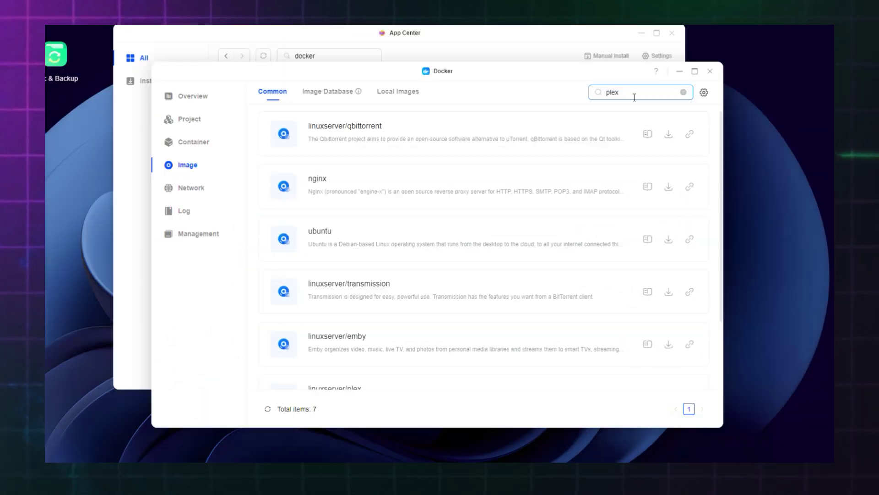
key(Return)
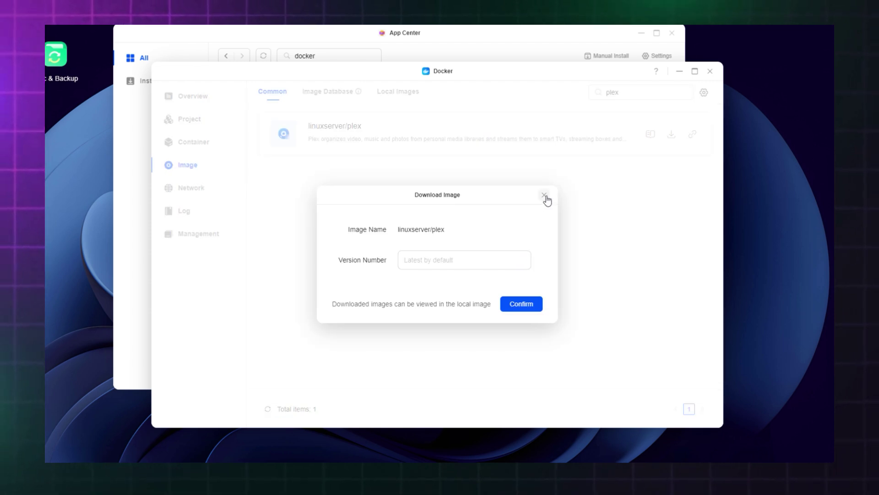
click(545, 196)
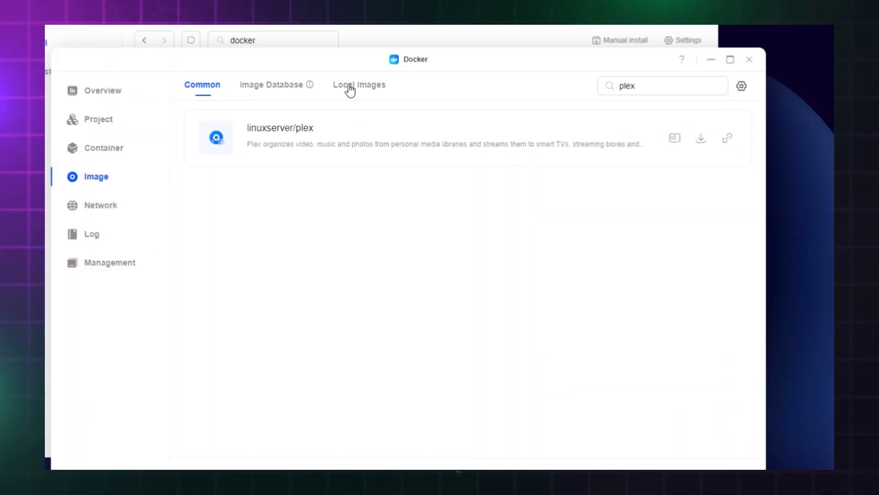
Check Local Images, begin a plex container, then minimize App Center and Docker.
click(349, 87)
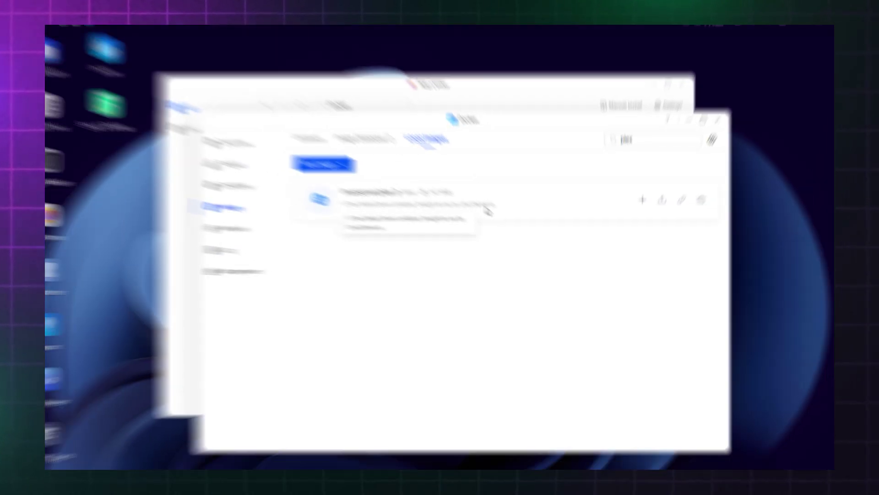
click(649, 166)
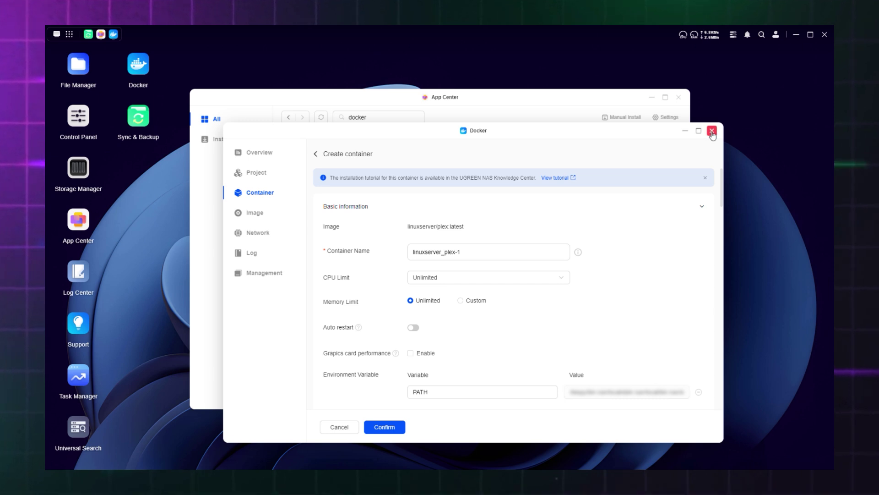
click(652, 97)
click(685, 131)
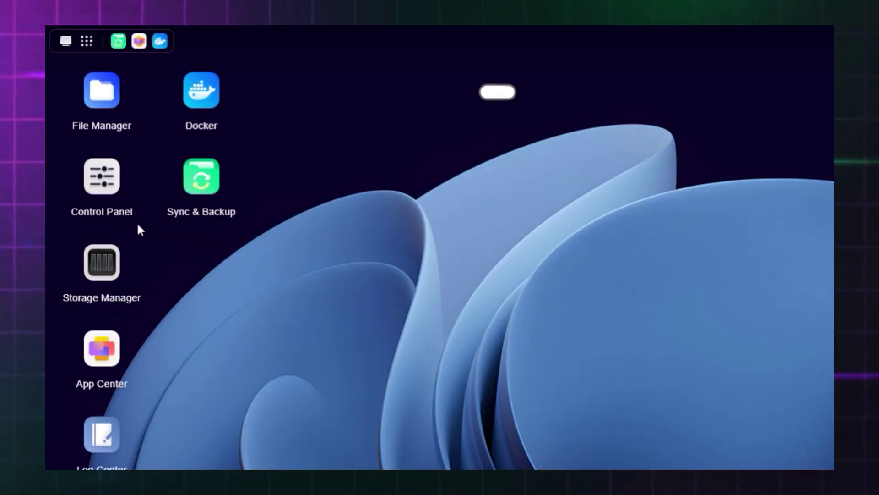
In File Manager, add a folder named 'Photos' inside the plex shared folder.
click(108, 103)
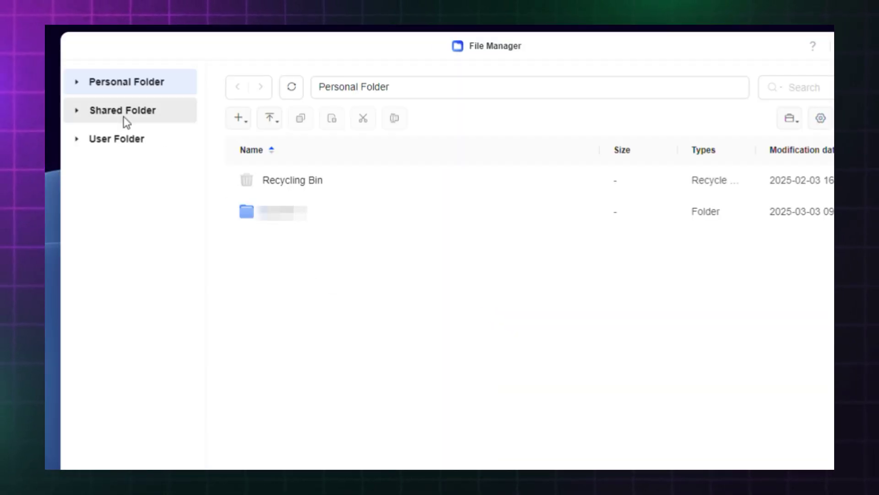
click(124, 114)
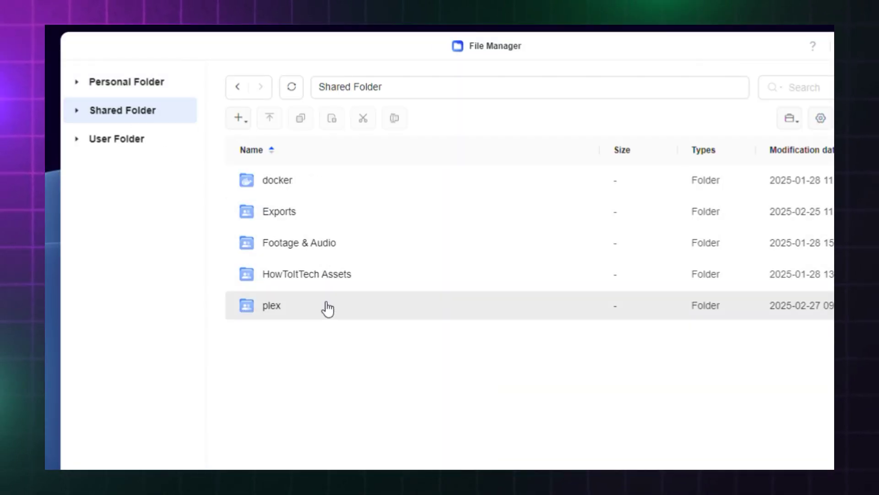
double_click(351, 313)
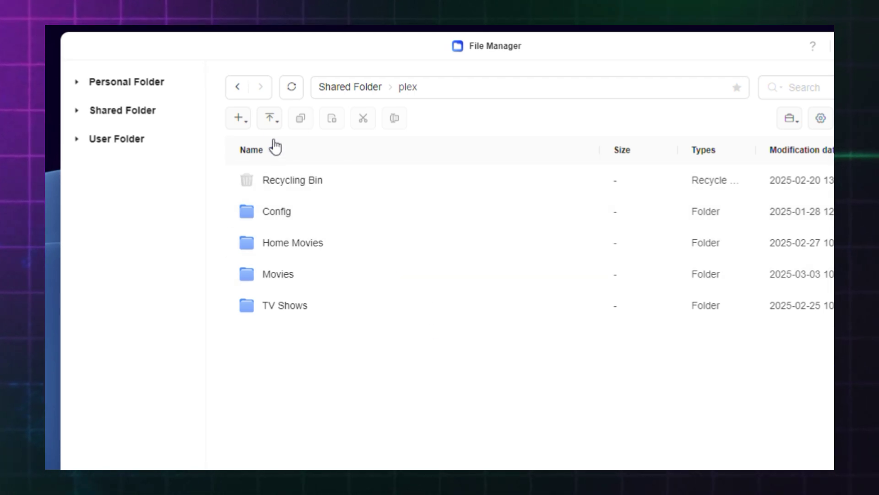
click(242, 120)
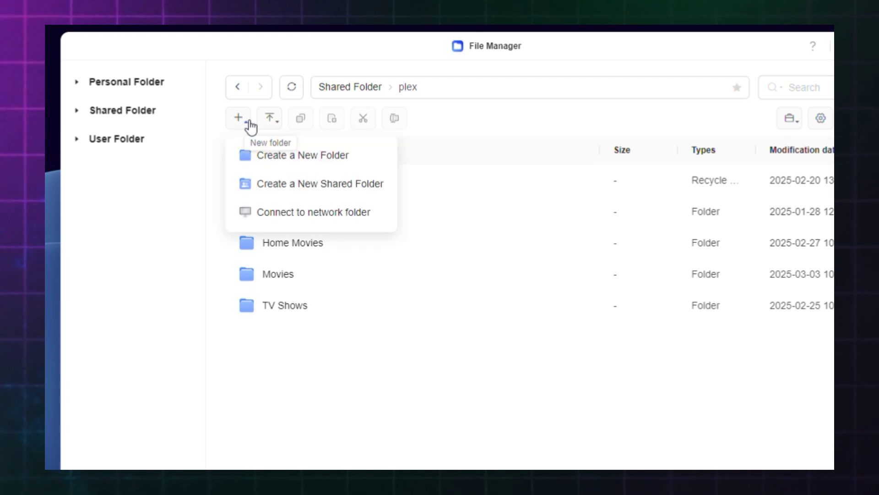
click(322, 157)
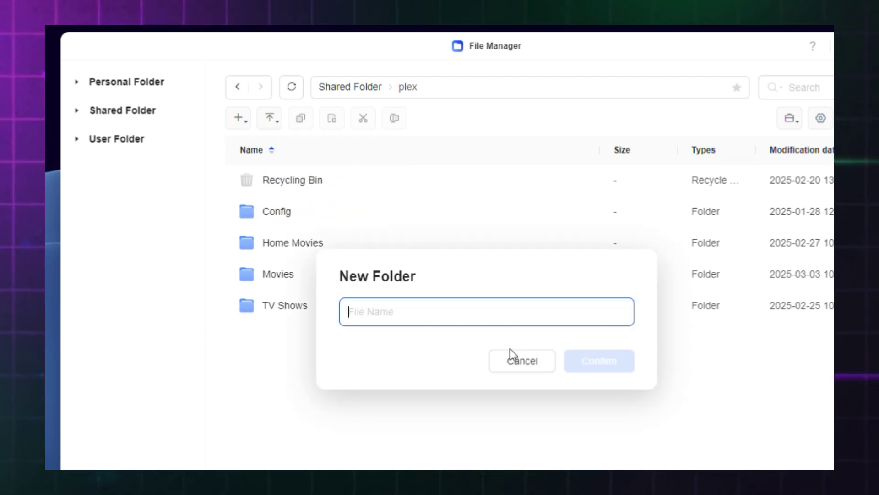
text(Photos)
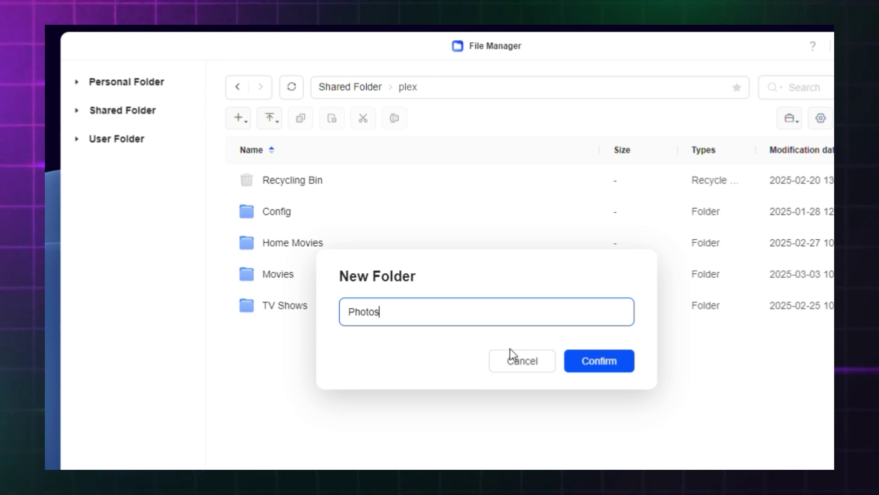
click(586, 361)
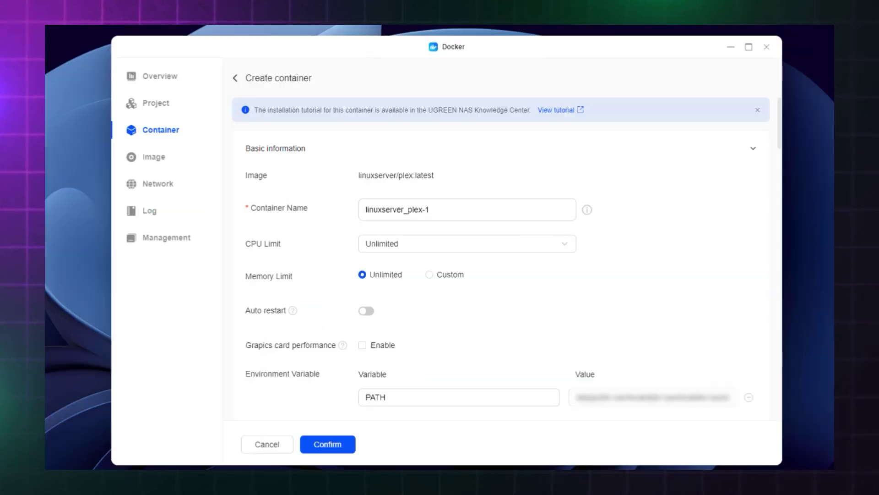
Scroll the Plex Create container form past Environment Variables down to Storage Pool.
scroll(676, 248, down, 6)
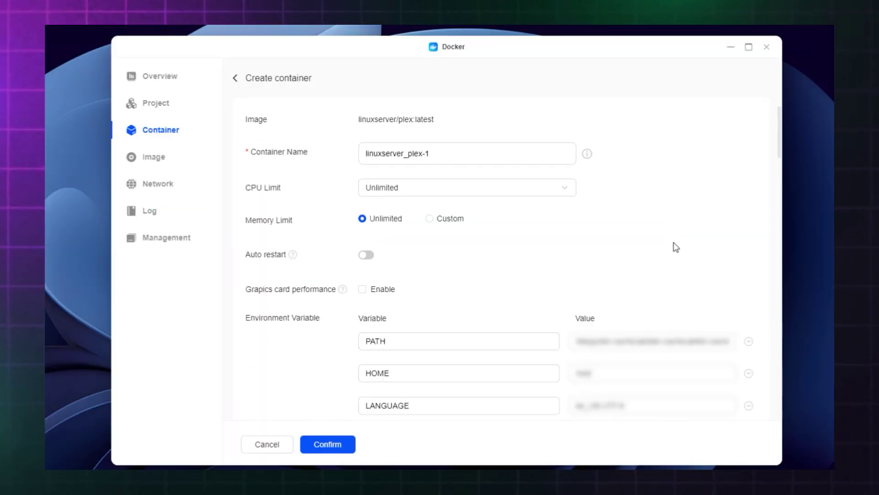
scroll(679, 247, down, 9)
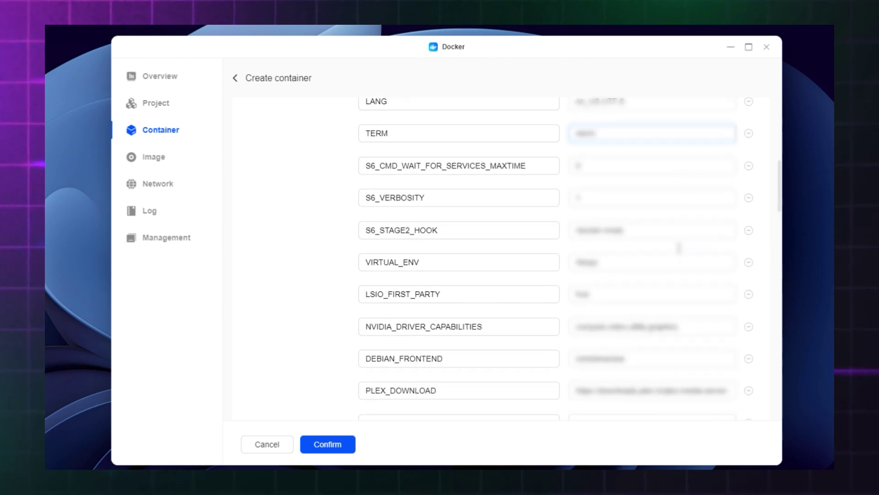
scroll(676, 248, down, 5)
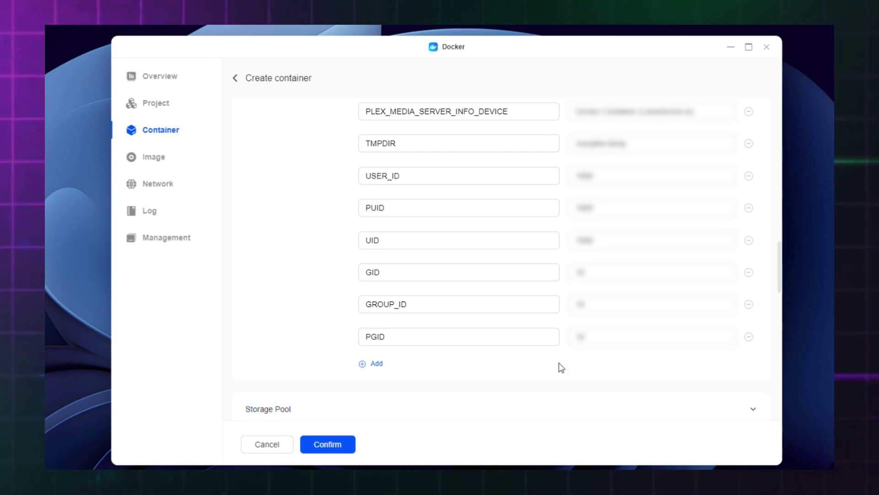
scroll(561, 367, up, 5)
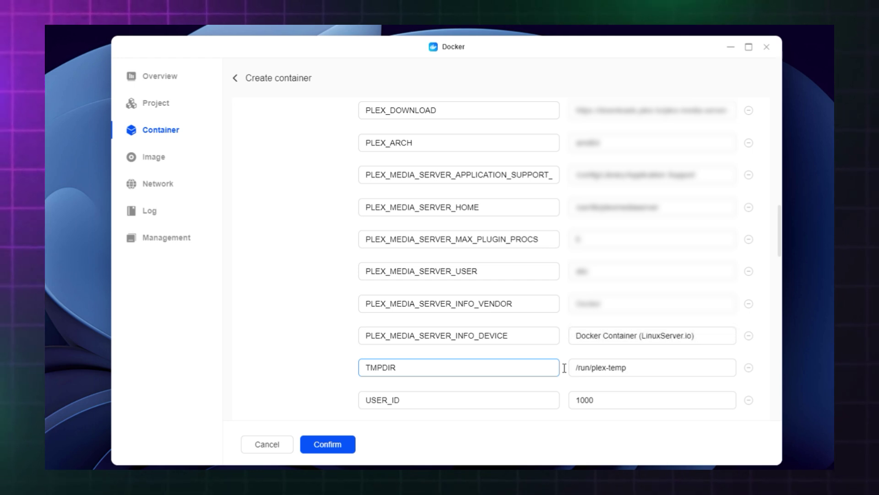
scroll(563, 367, down, 10)
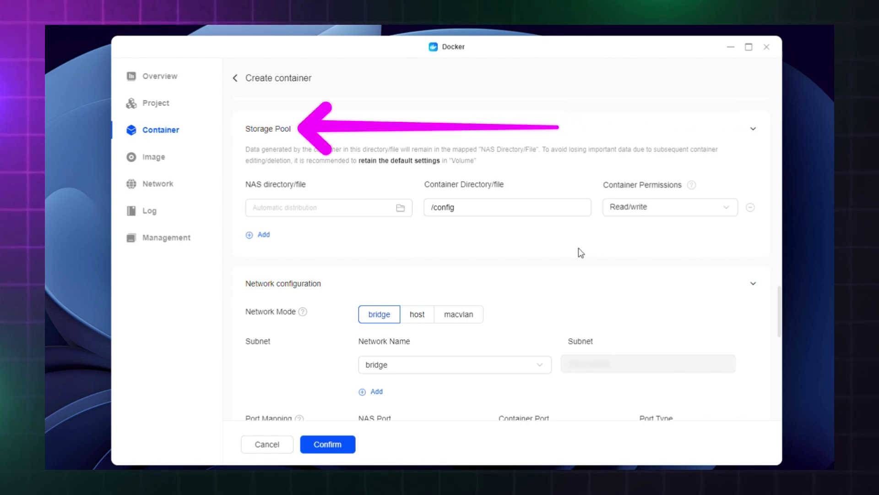
Add four storage rows with container paths /movies, /tv, /photos and /homemovies.
click(260, 236)
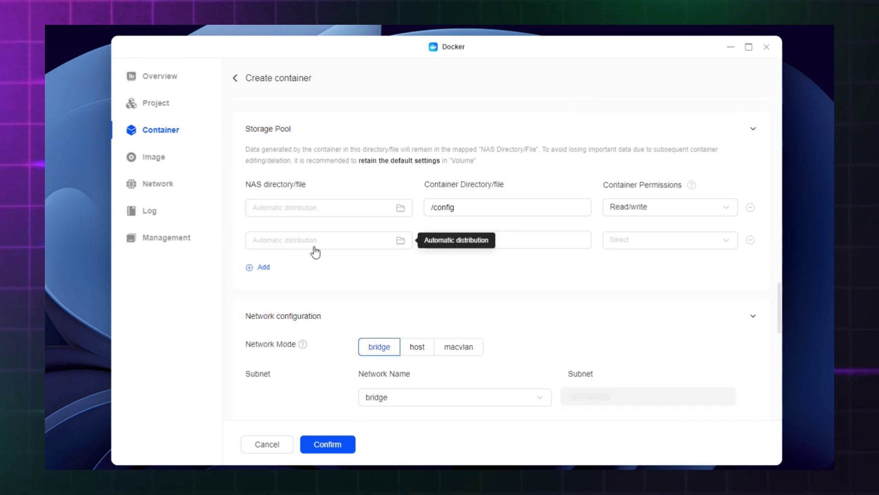
click(501, 243)
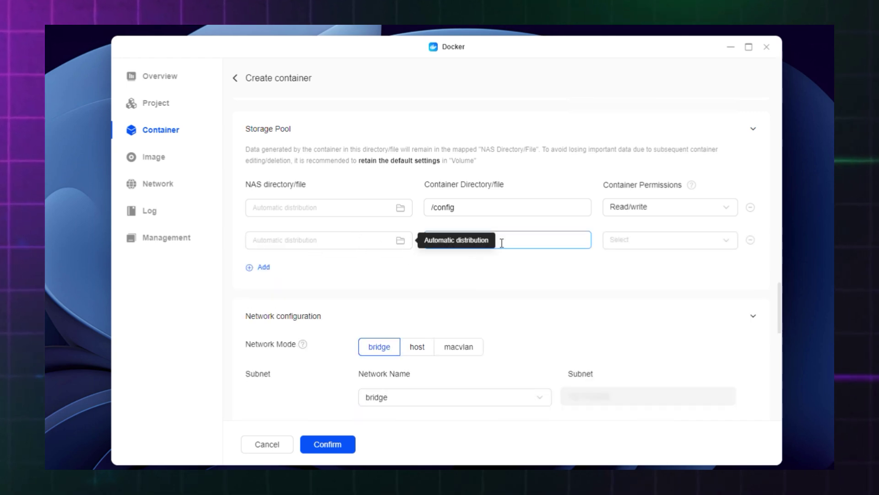
text(/mn)
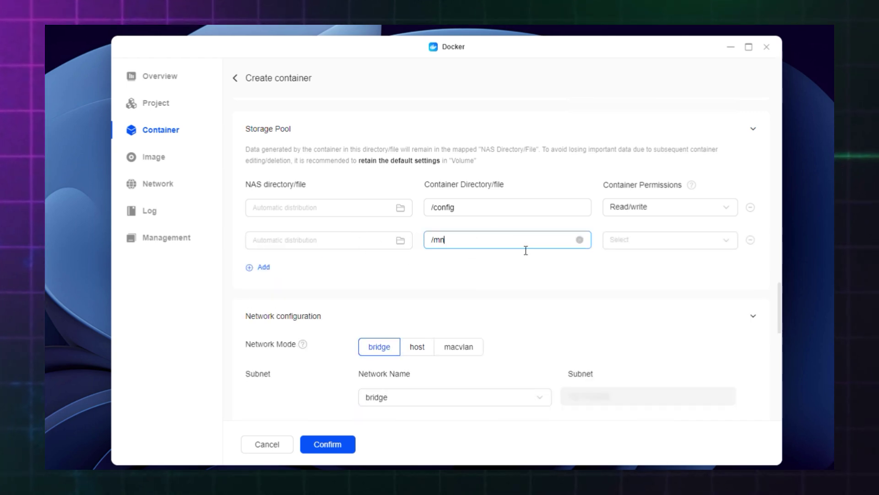
key(BackSpace)
text(ovies)
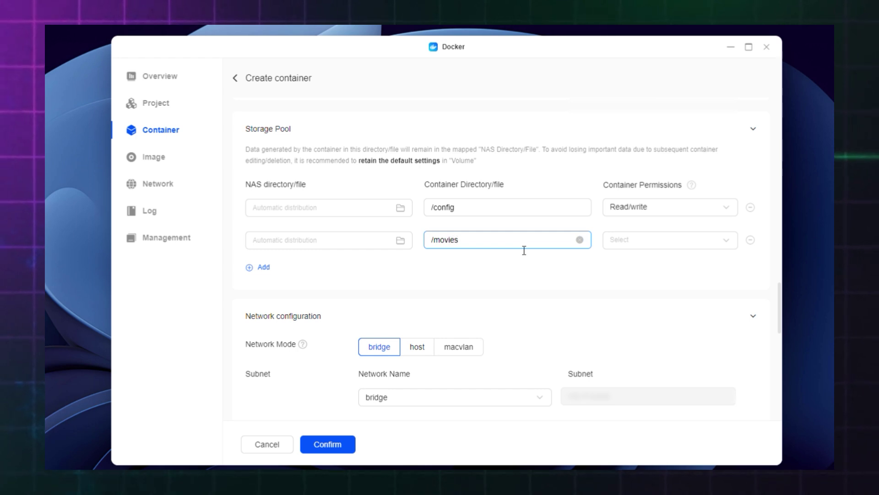
click(260, 267)
click(527, 275)
text(/tv)
click(260, 300)
click(528, 307)
text(/photos)
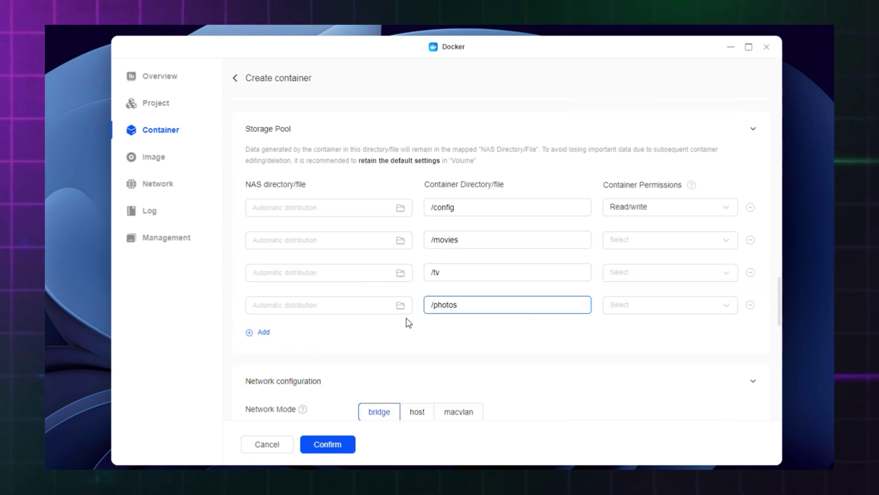
click(260, 331)
click(487, 337)
text(/homemovies)
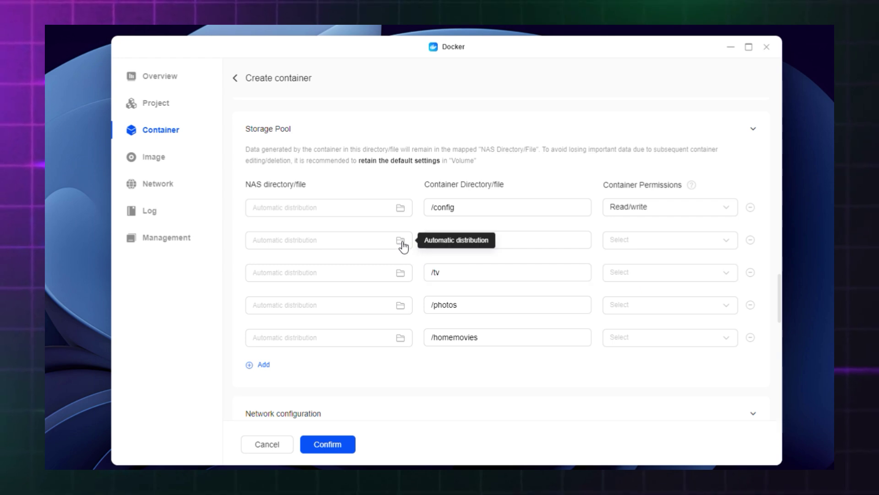
Map /movies to plex/Movies and /tv to plex/TV Shows.
click(401, 240)
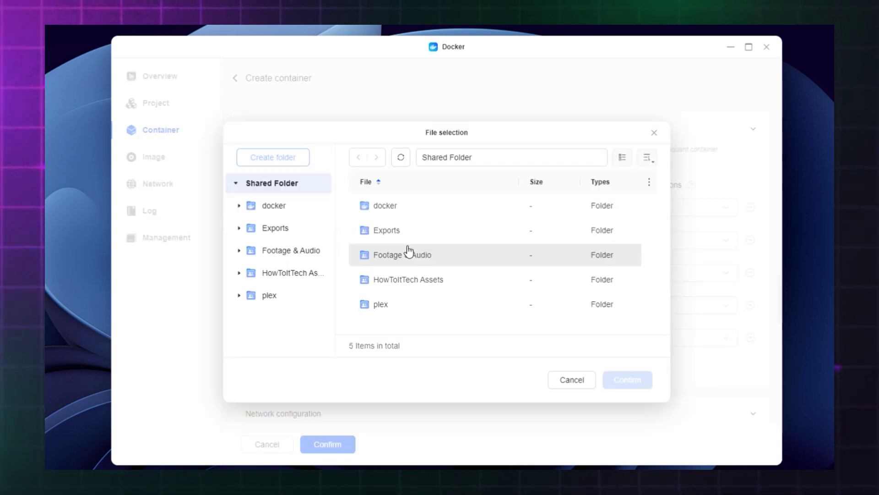
click(440, 305)
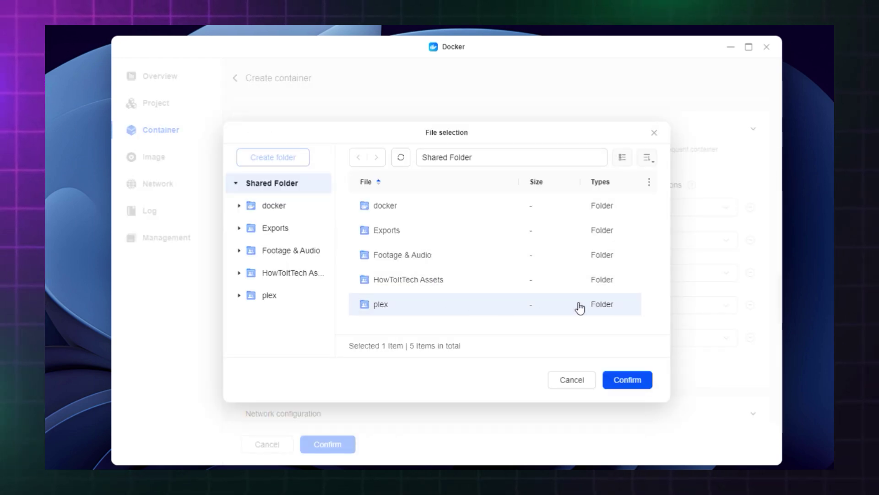
double_click(448, 304)
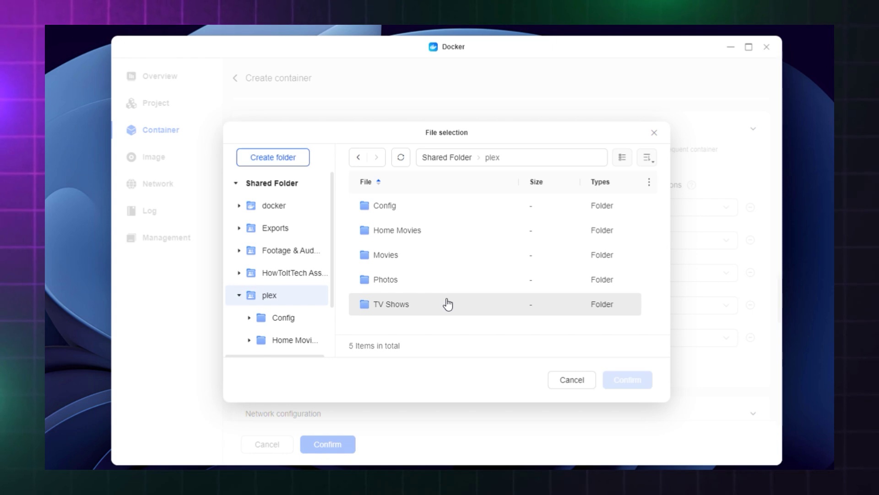
click(489, 257)
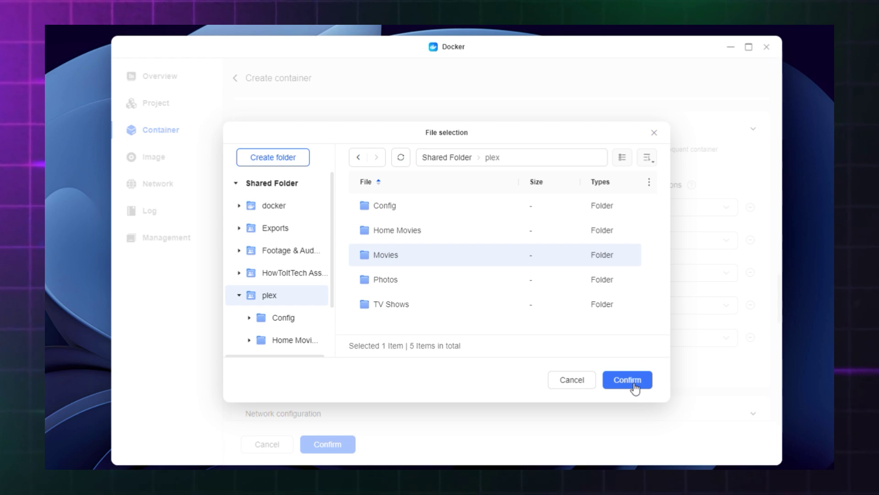
click(634, 385)
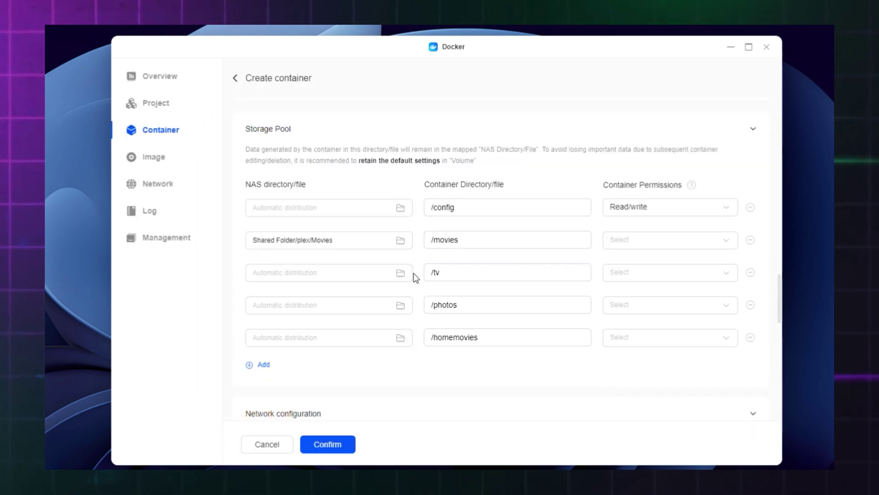
click(403, 274)
double_click(453, 307)
click(627, 380)
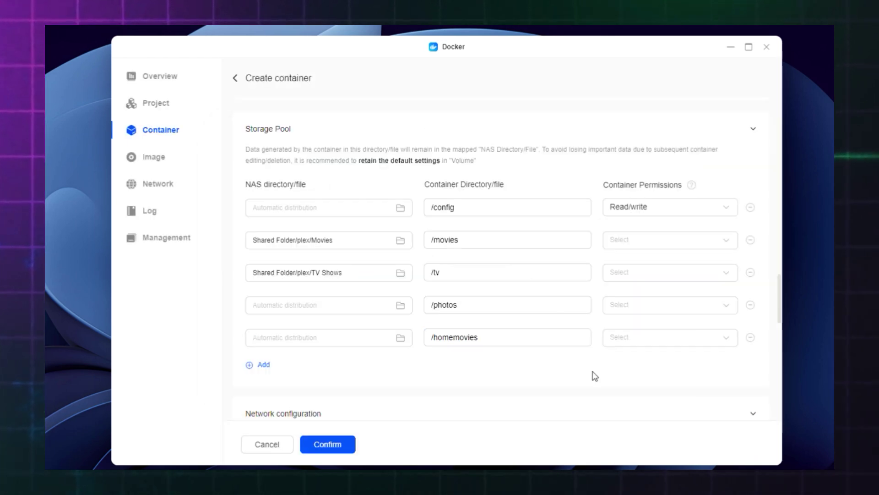
Try mapping /photos to the plex Photos folder, then abandon the folder picker.
click(400, 304)
double_click(422, 307)
click(433, 283)
double_click(433, 281)
click(572, 379)
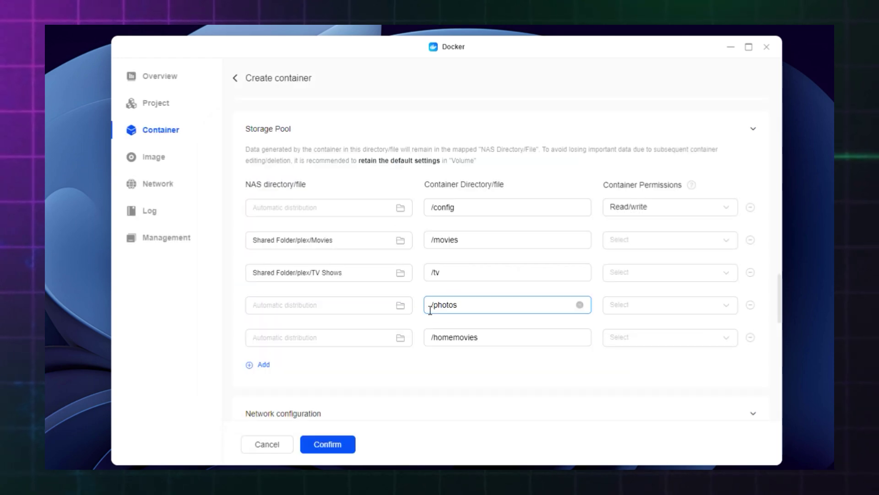
click(403, 304)
click(453, 279)
Map the fifth storage row to the plex Home Movies folder.
click(628, 380)
click(405, 342)
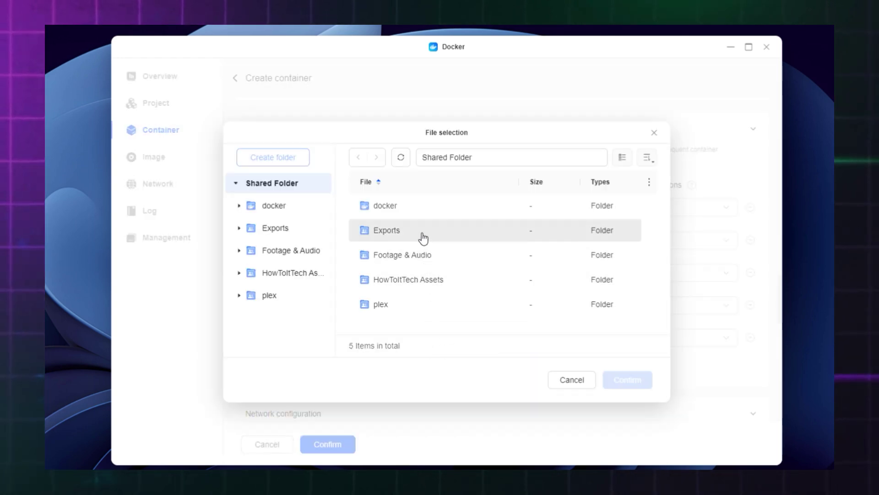
double_click(431, 305)
click(437, 227)
click(627, 379)
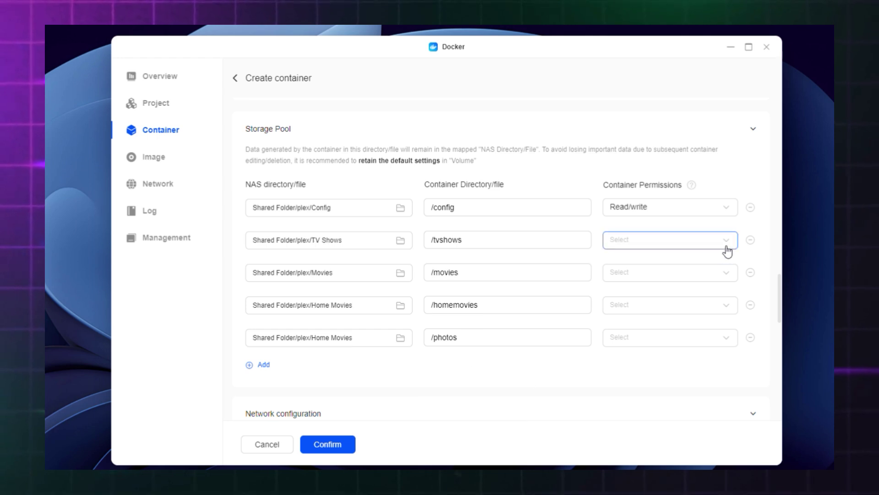
Set Read/write permission on the TV Shows, Movies and Home Movies mappings.
click(726, 242)
click(703, 276)
click(727, 273)
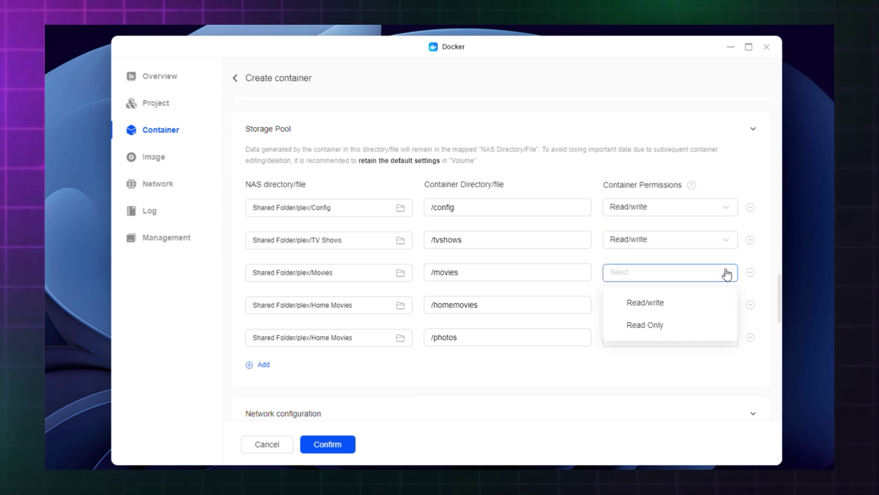
click(687, 303)
click(720, 304)
click(683, 336)
click(681, 337)
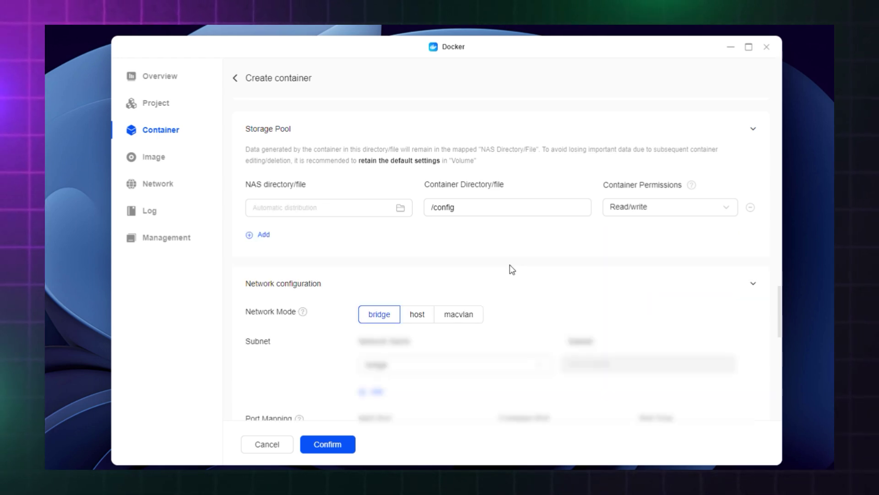
Set Network Mode to host, then scroll back through the environment variables.
scroll(510, 274, down, 5)
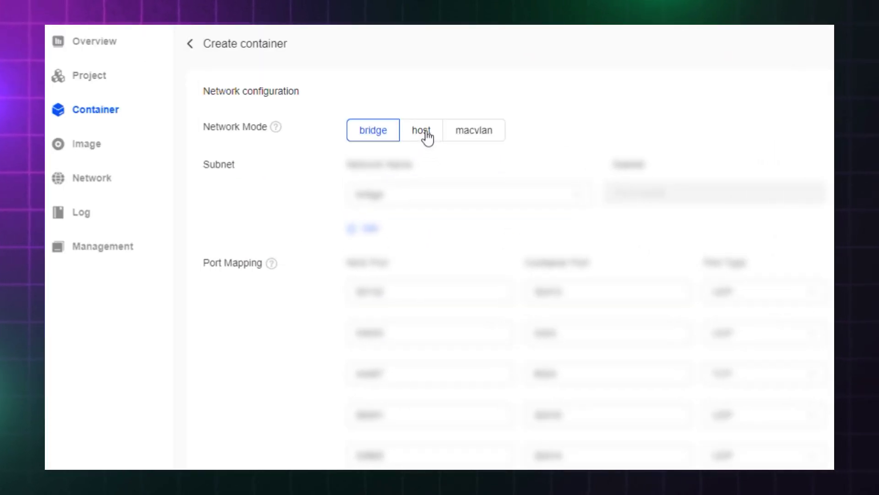
click(425, 132)
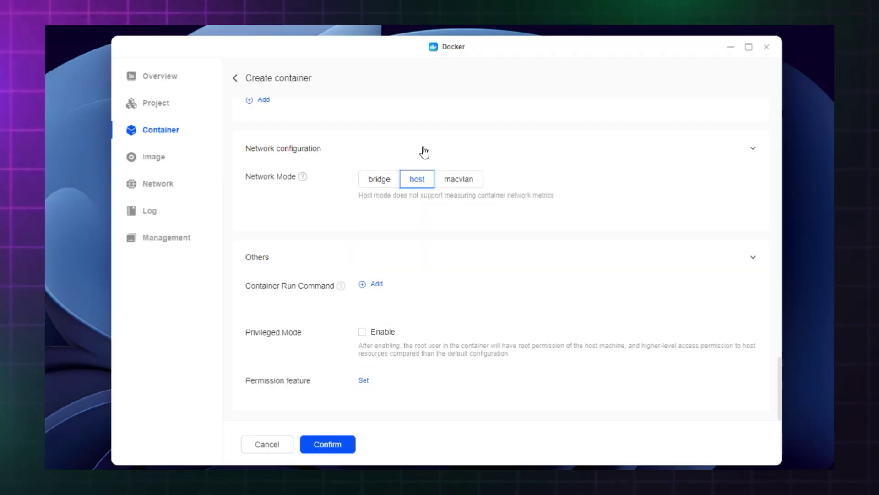
scroll(548, 271, up, 6)
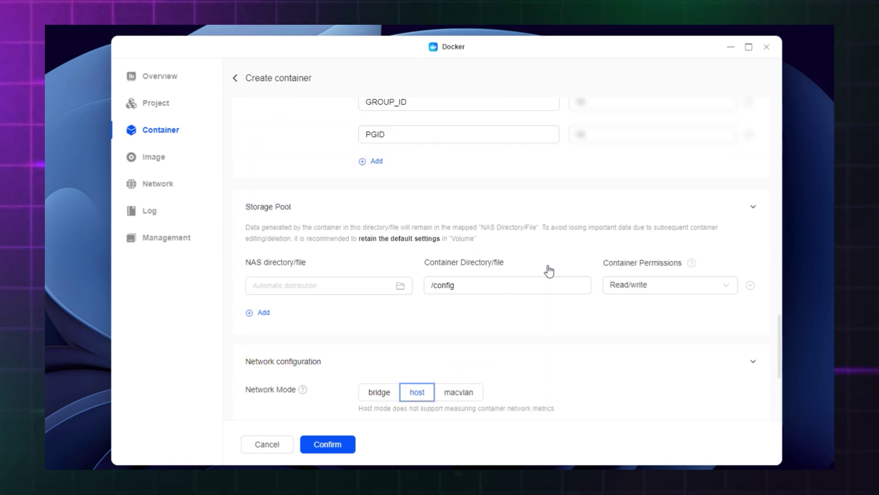
scroll(546, 274, up, 10)
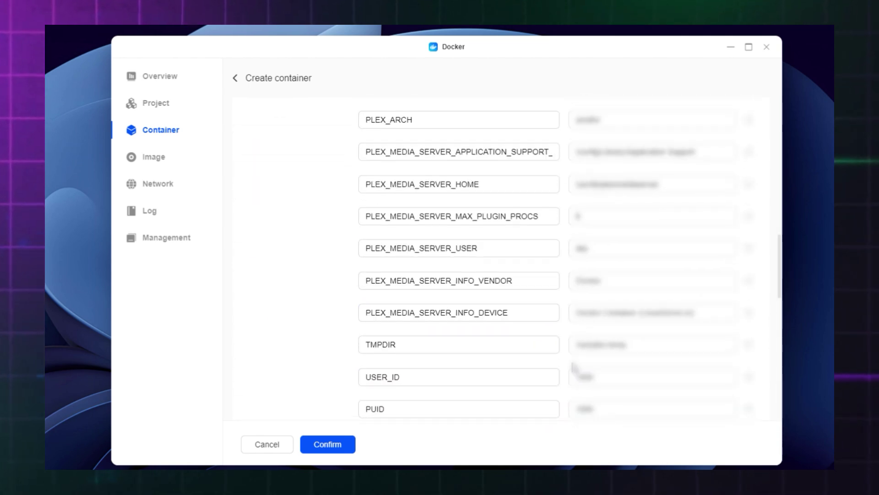
scroll(574, 366, up, 10)
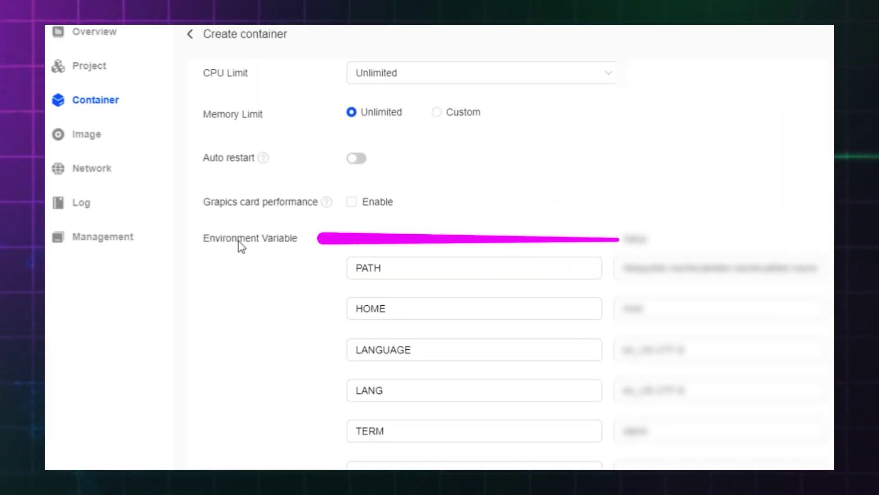
click(506, 306)
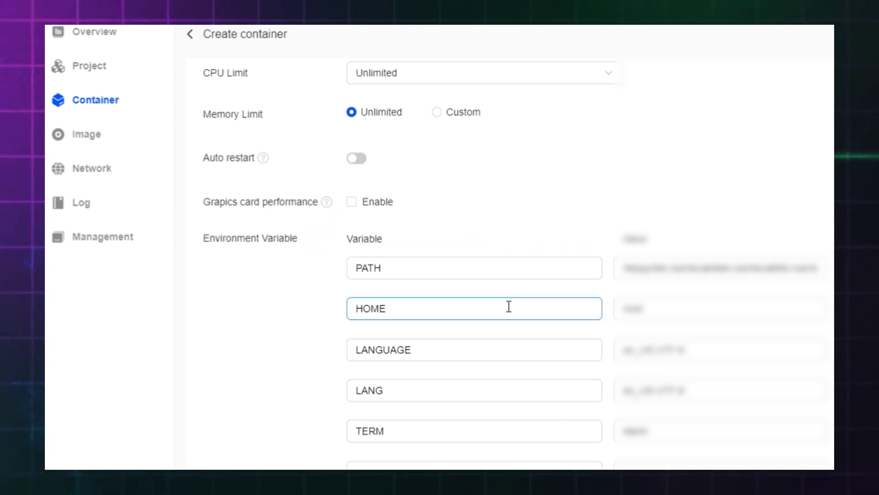
scroll(506, 306, down, 3)
scroll(529, 293, down, 7)
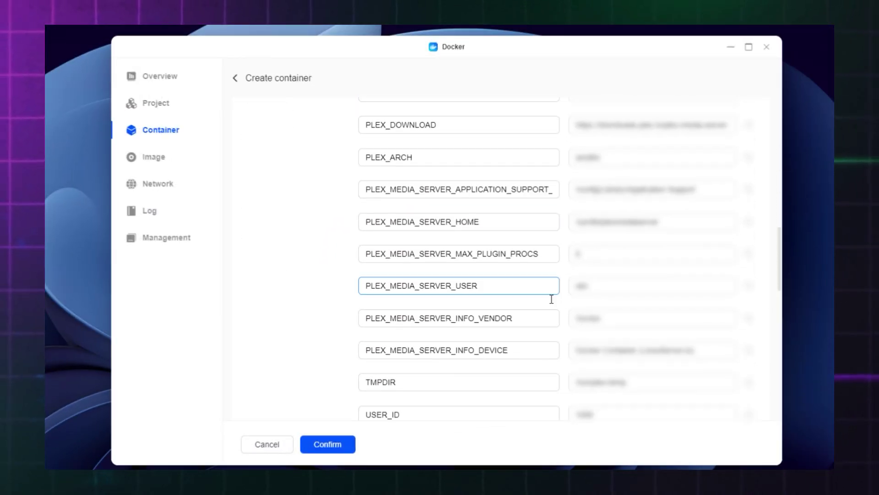
scroll(553, 296, down, 4)
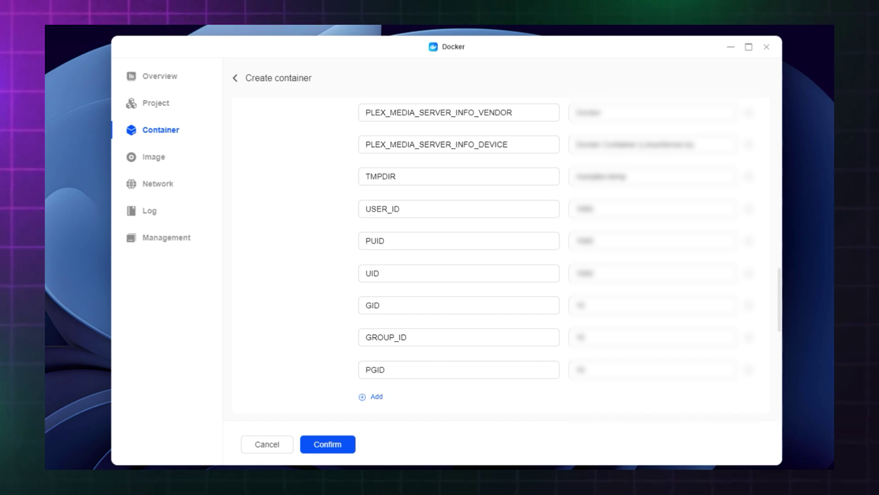
Add three environment variable rows named TZ, Version and Plex Claim.
click(367, 394)
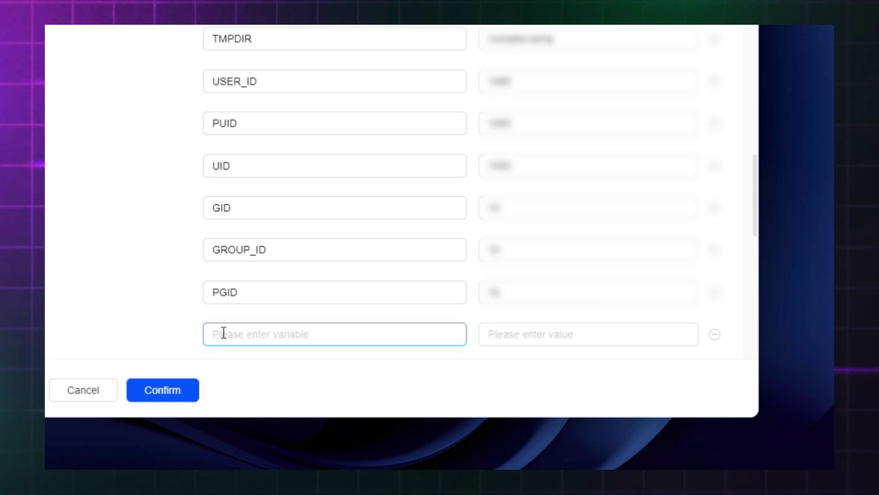
text(TZ)
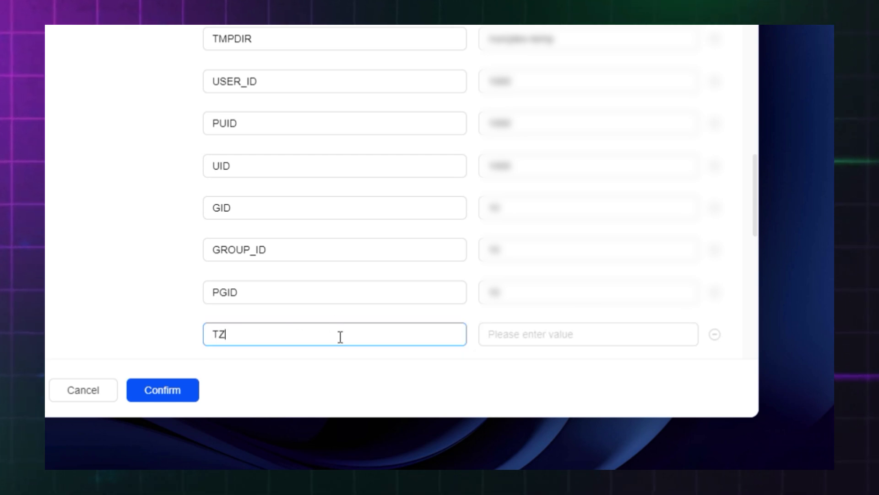
scroll(339, 302, down, 3)
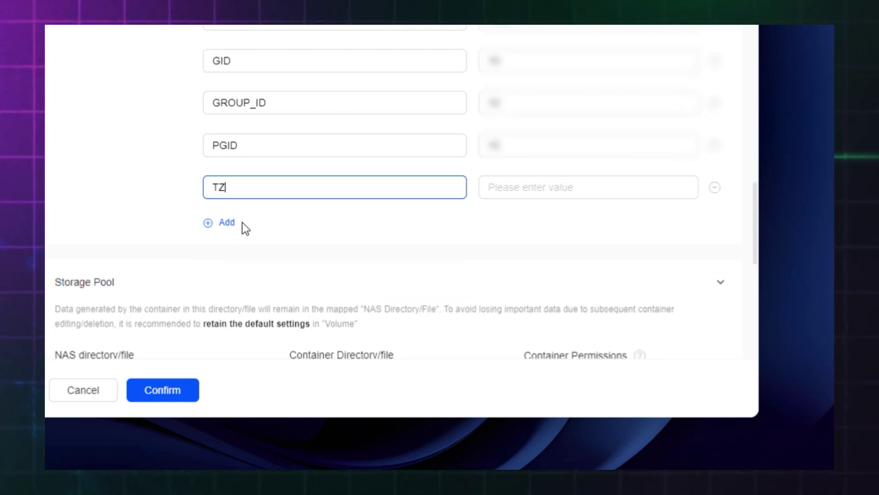
click(227, 224)
text(Version)
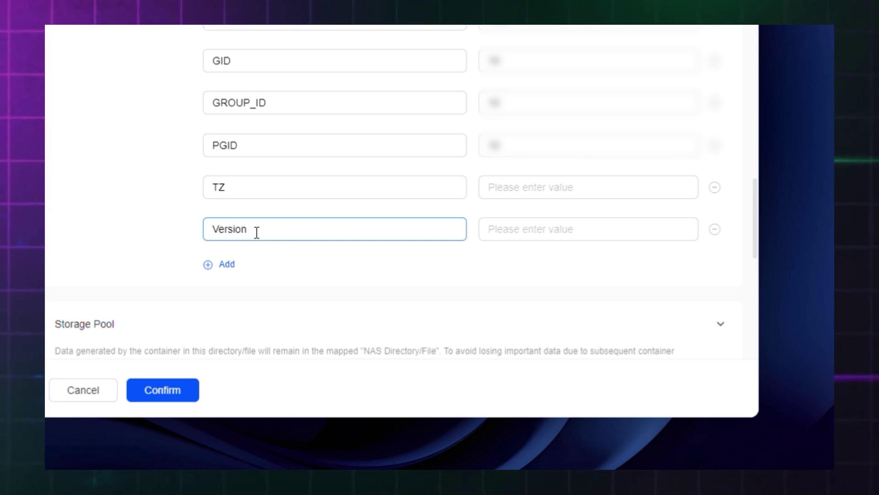
click(224, 267)
text(Plex Claim)
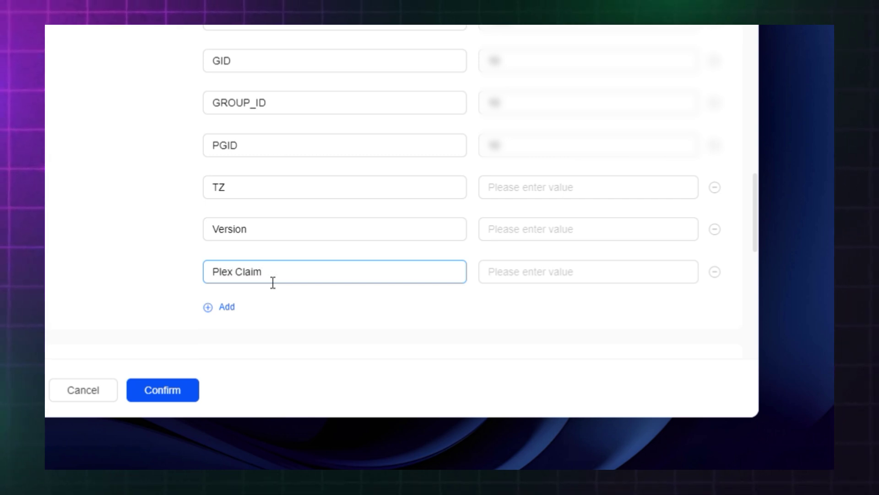
click(300, 303)
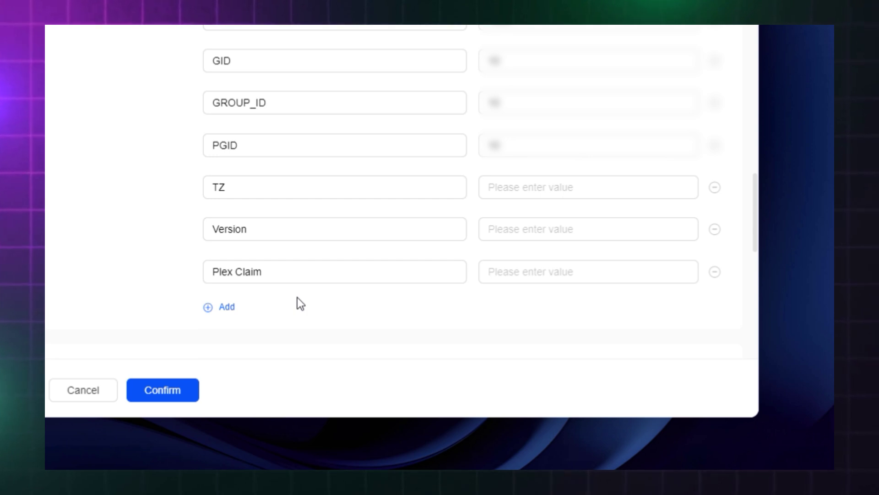
click(519, 236)
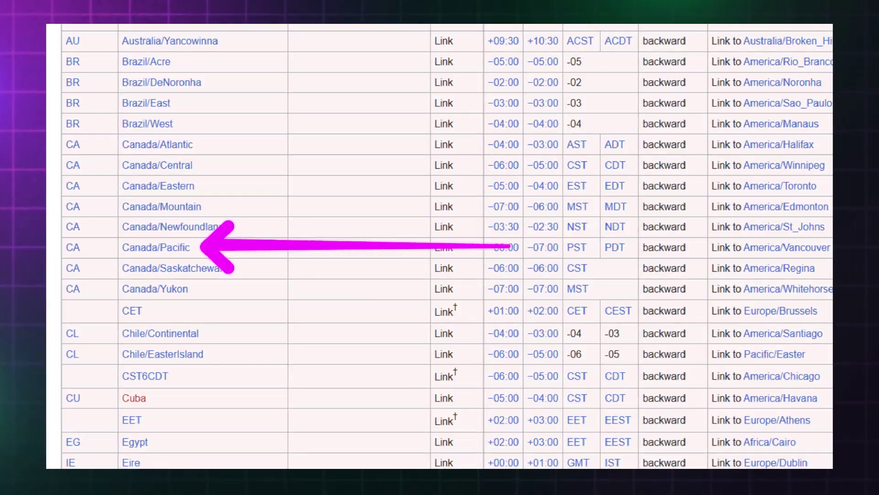
Set TZ to Canada/Pacific, Version to docker, paste the Plex claim code, and confirm.
click(526, 210)
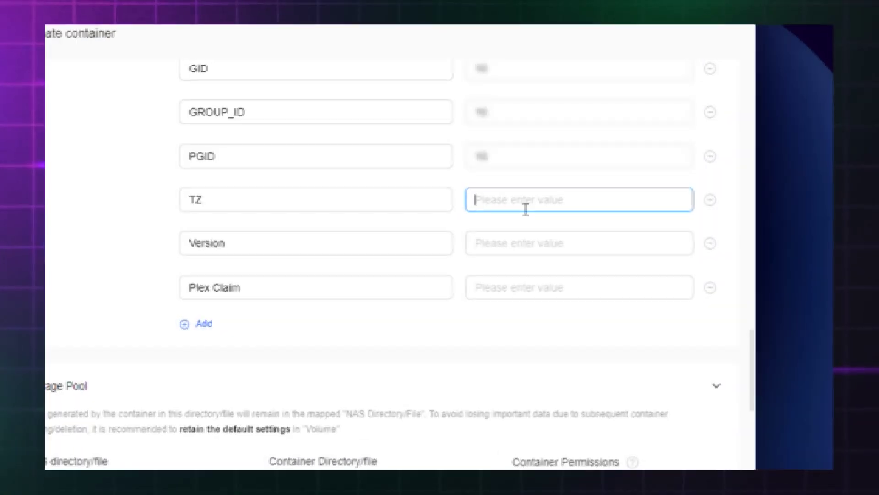
text(Canada/Pacific)
click(557, 253)
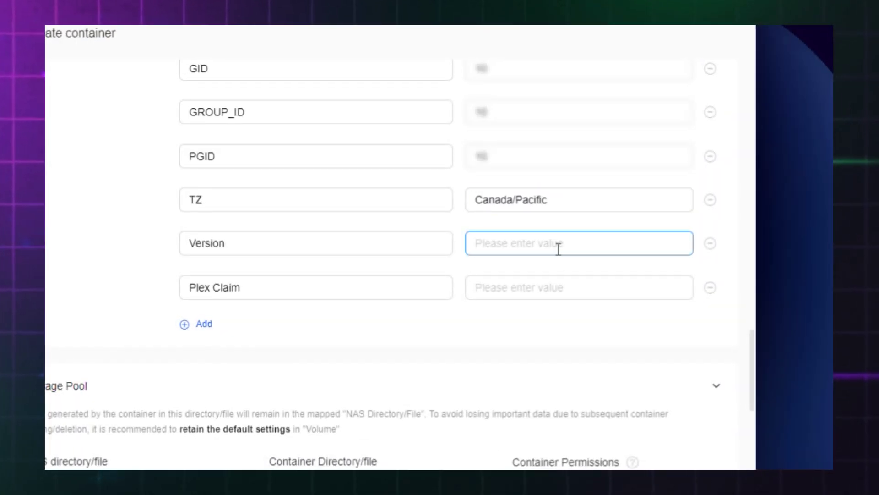
text(docker)
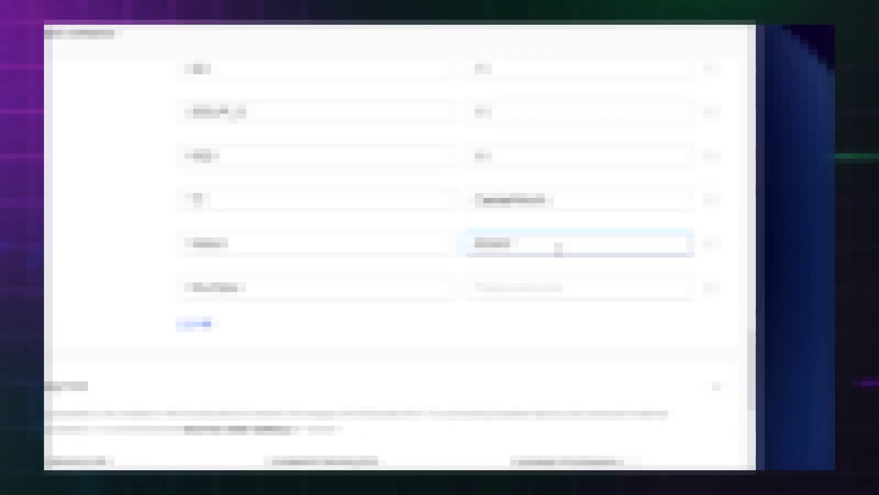
click(547, 294)
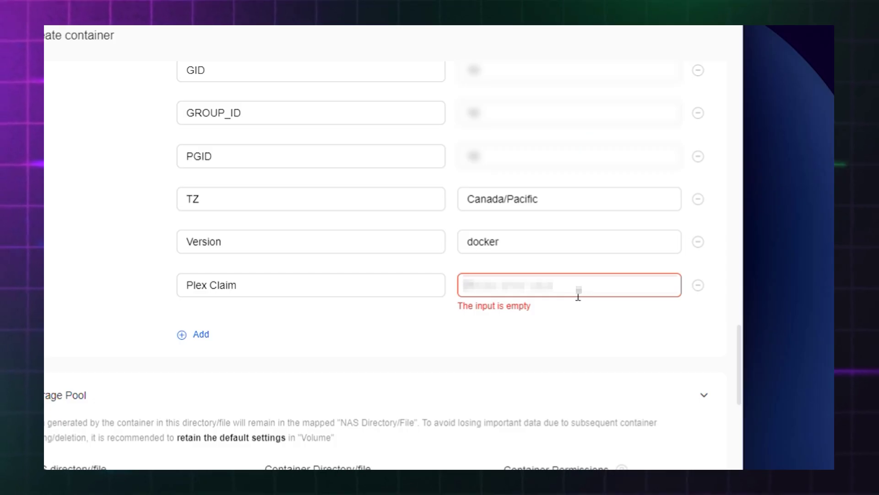
key(ctrl+v)
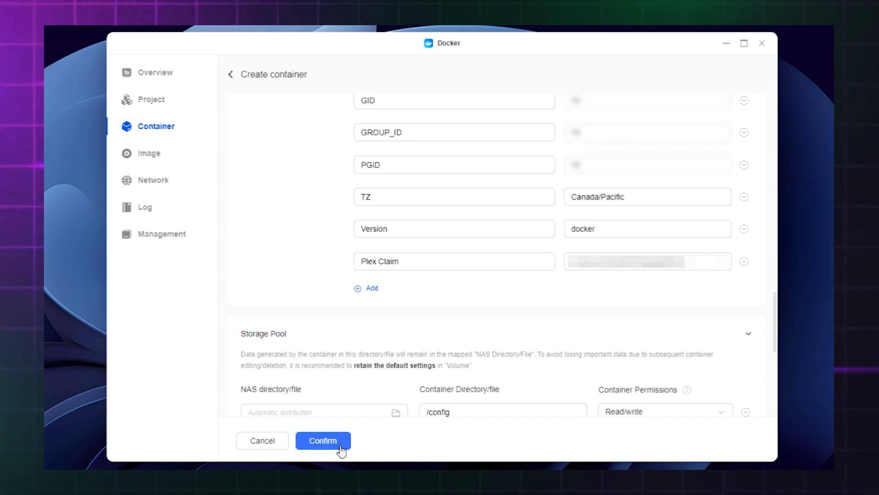
click(322, 441)
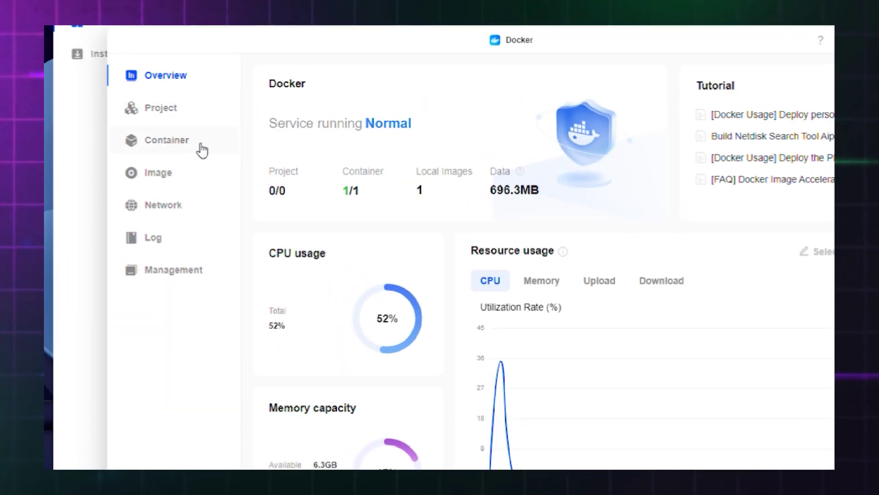
Show the Docker container list with the newly created Plex container.
click(185, 145)
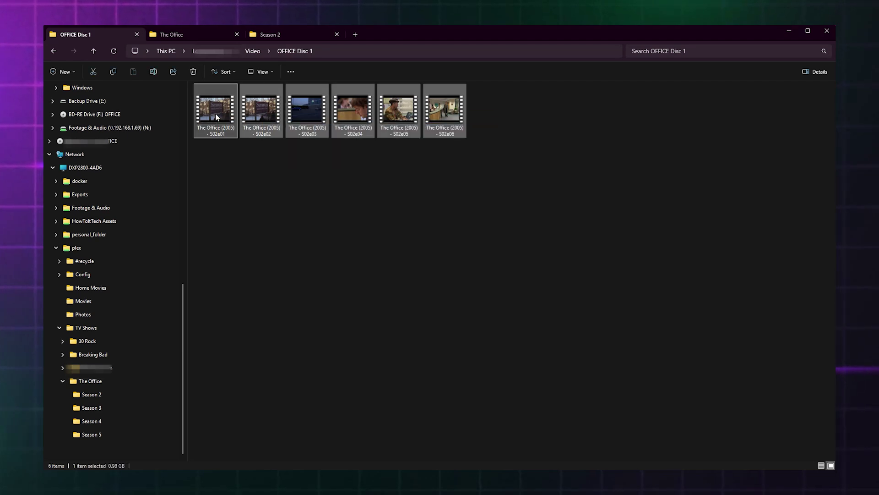
Move the six The Office S02e01–S02e06 episodes into the NAS plex TV Shows Season 2 folder.
drag(214, 117, 339, 172)
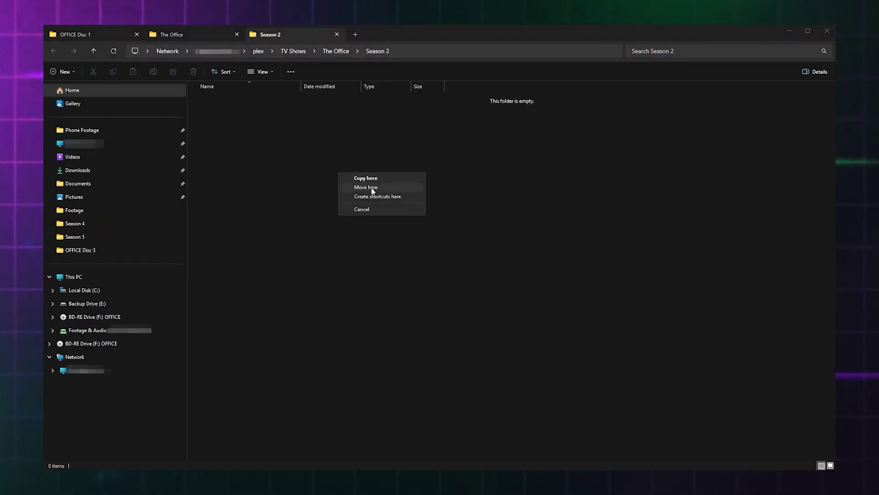
click(373, 187)
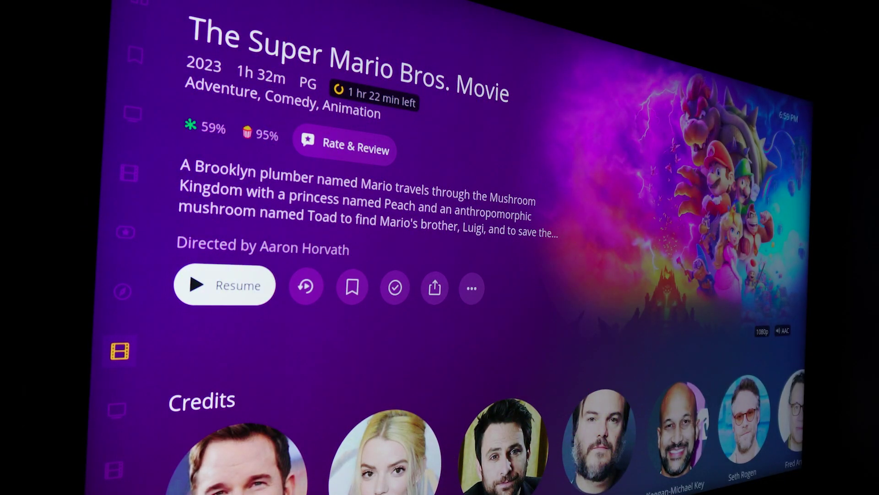
key(Down)
key(Escape)
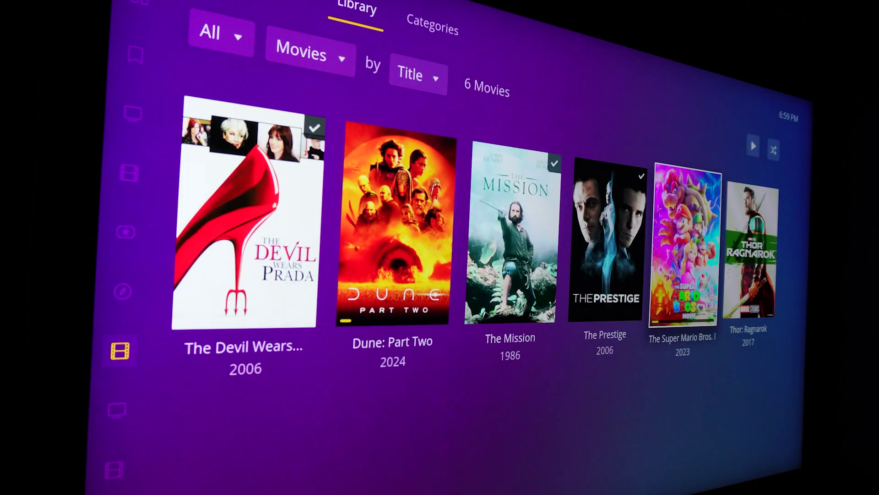
key(Escape)
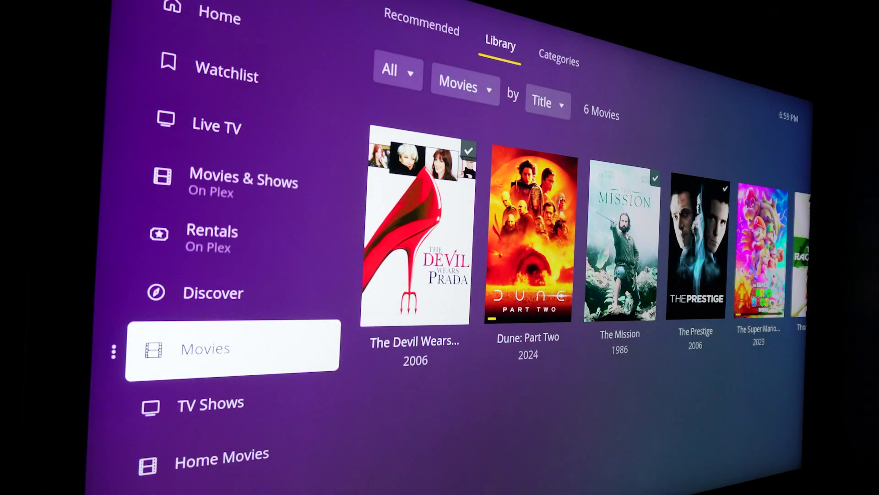
key(Right)
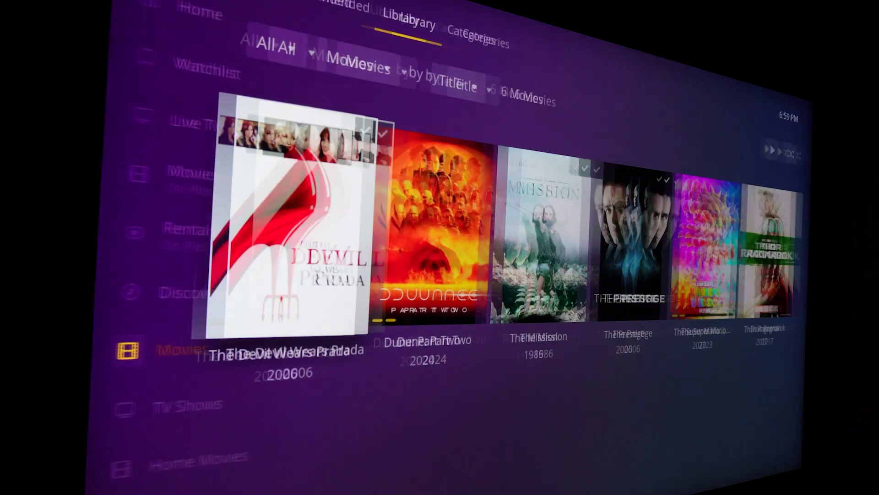
key(Right)
key(Right)
key(Right)
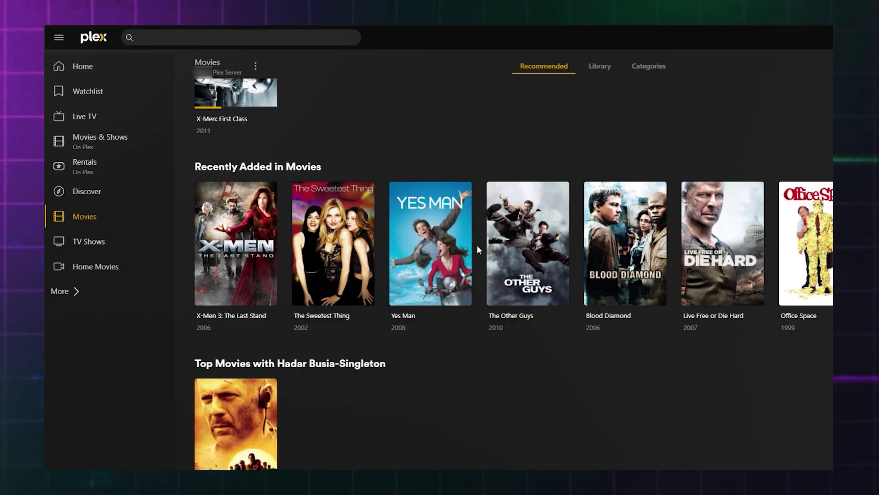
scroll(477, 244, down, 5)
scroll(453, 250, down, 3)
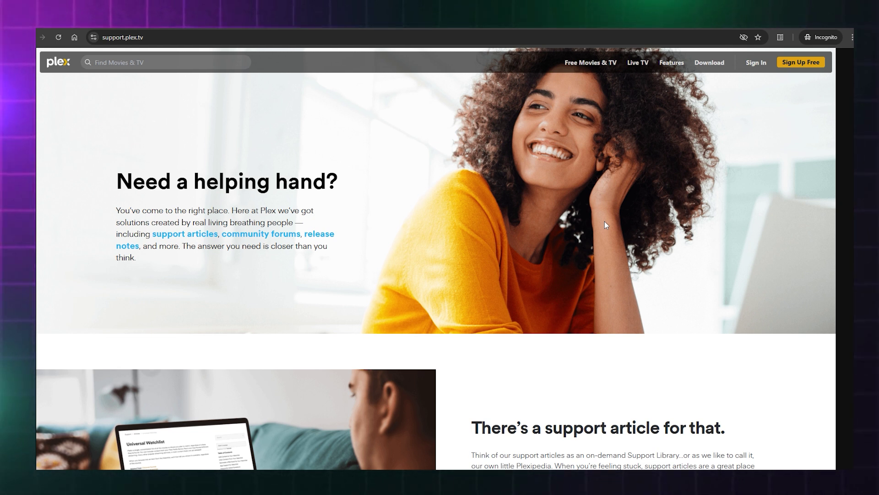
Download the Windows Plex Media Server installer and install version 1.41.3 (x64).
mouse_move(718, 64)
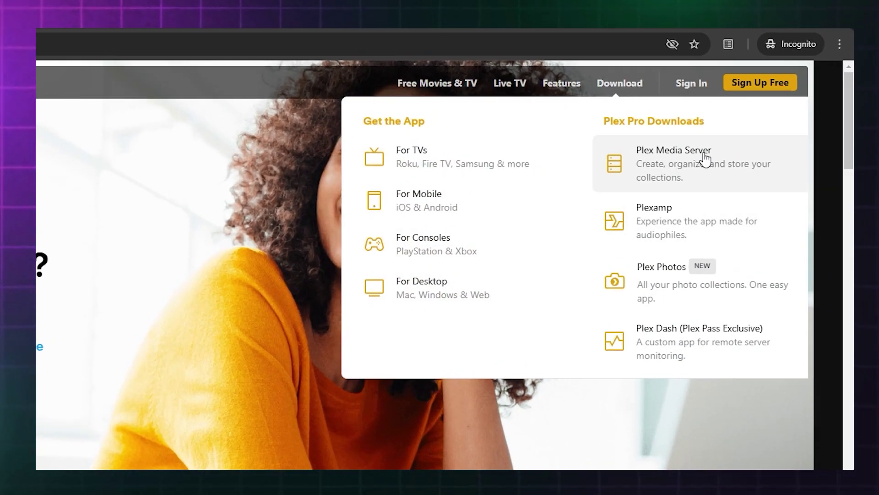
click(752, 161)
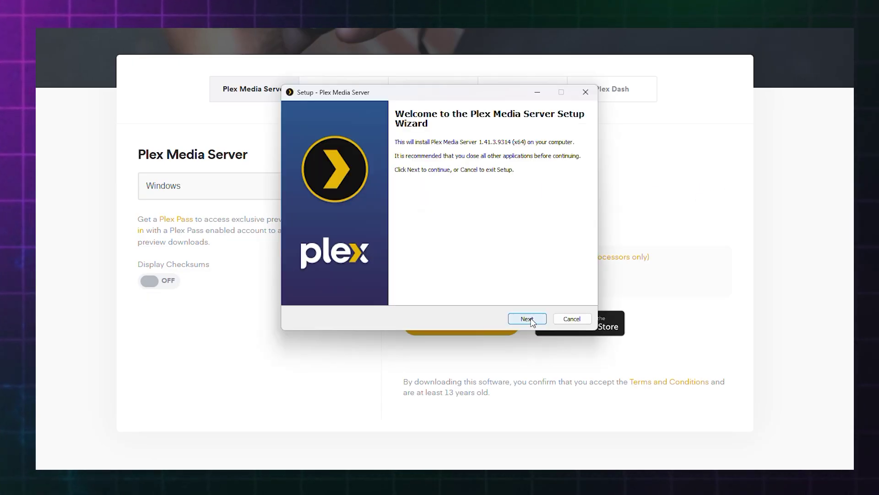
click(524, 318)
click(526, 317)
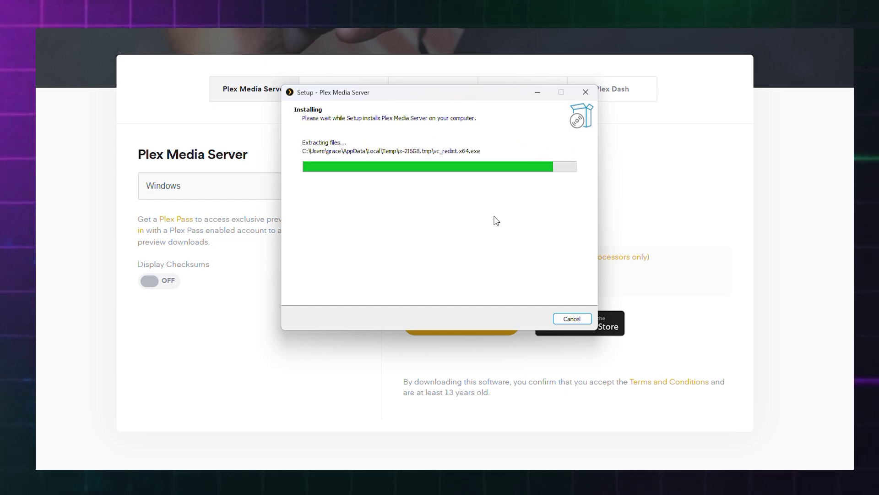
click(526, 318)
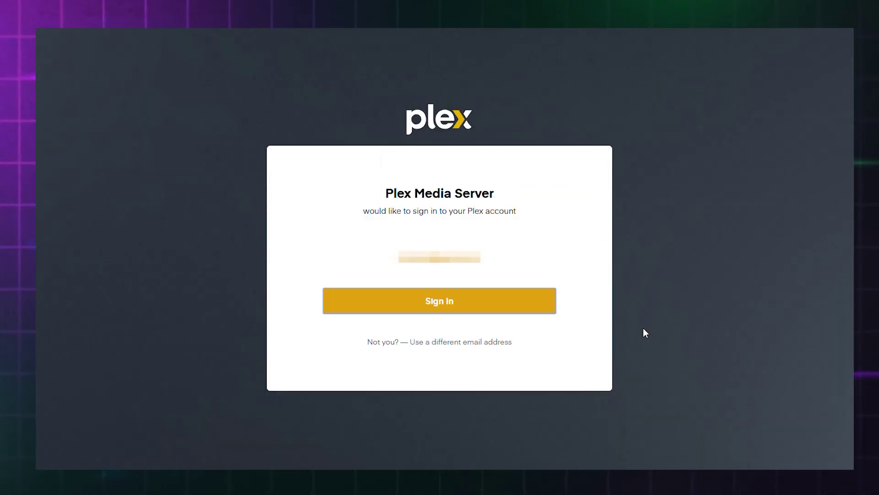
Sign the server in to Plex, dismiss the intro, keep the default server name, and begin Add Library.
click(455, 301)
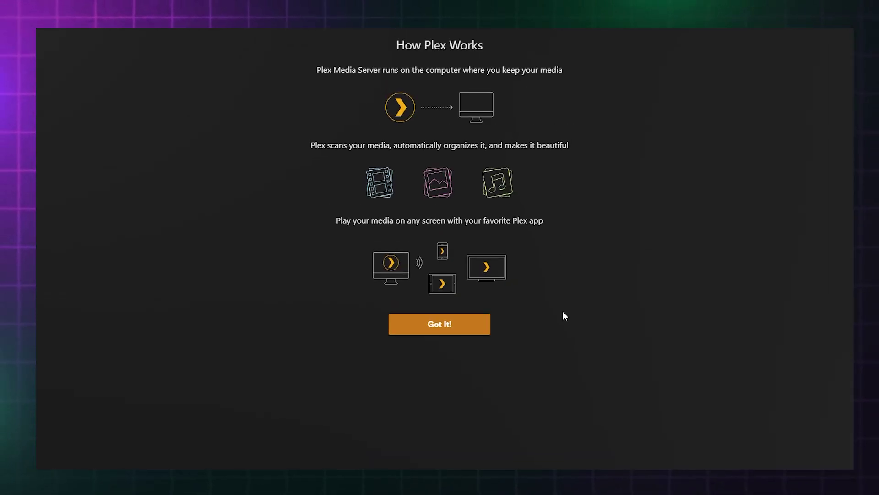
click(416, 329)
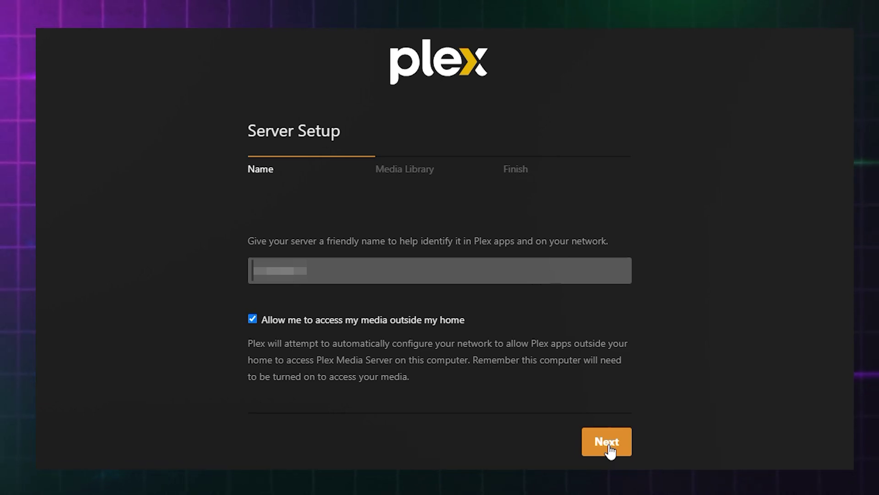
click(609, 449)
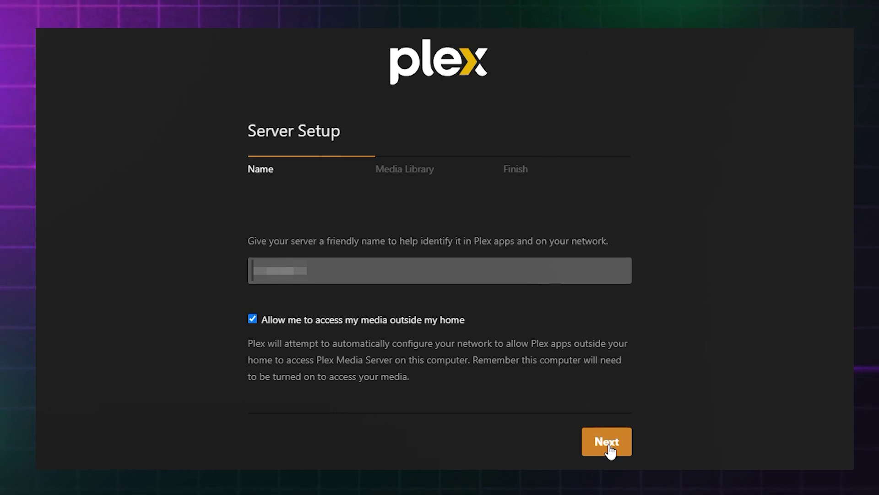
click(440, 312)
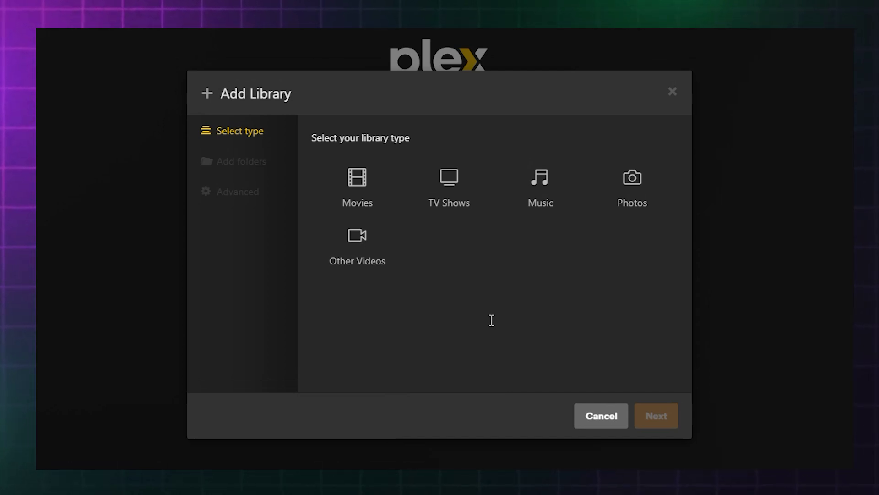
Choose Films as the library type and rename the library to 'Movie'.
click(363, 173)
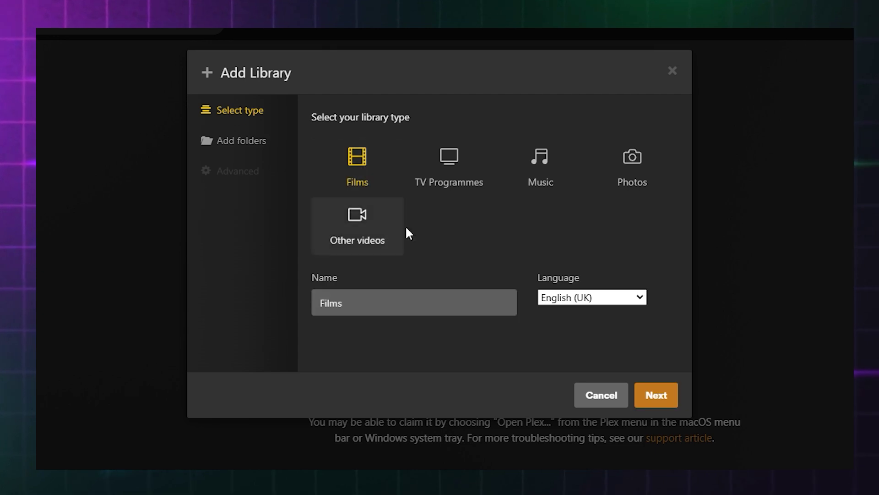
click(429, 310)
key(BackSpace)
key(BackSpace)
key(BackSpace)
key(BackSpace)
text(Movies)
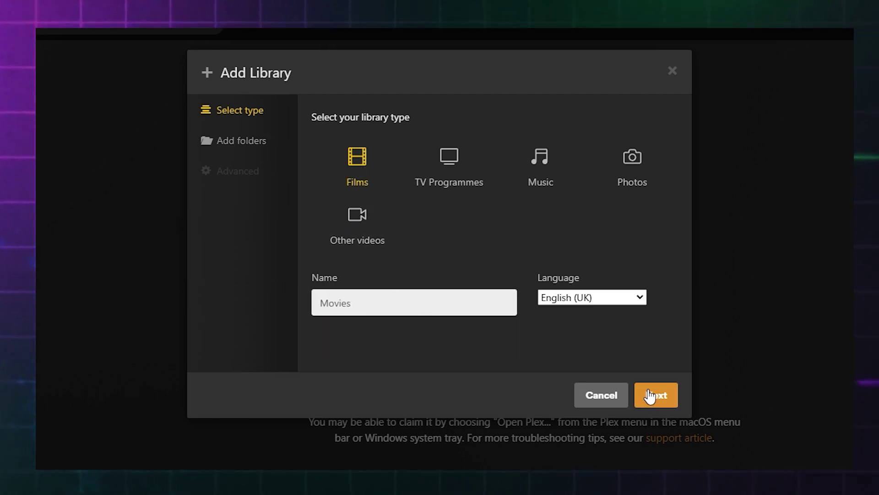
Add the /movies folder as the library's media source.
click(655, 395)
click(510, 166)
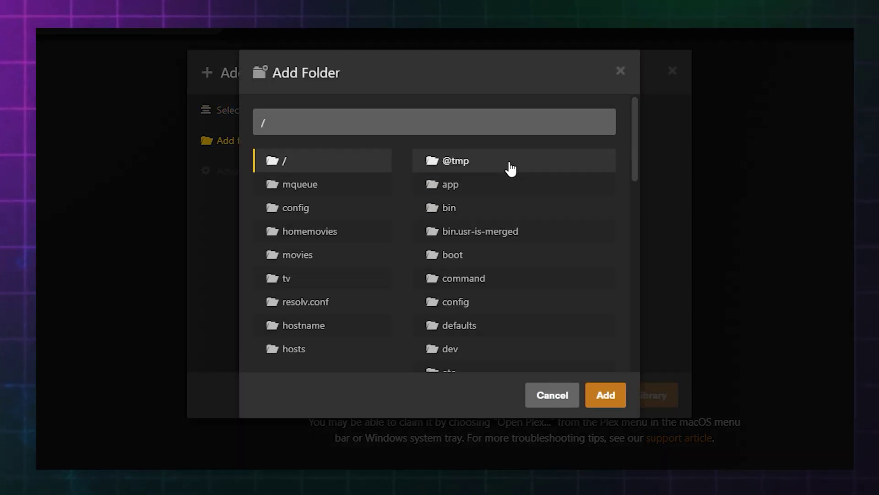
scroll(474, 271, down, 1)
scroll(476, 261, down, 2)
click(476, 250)
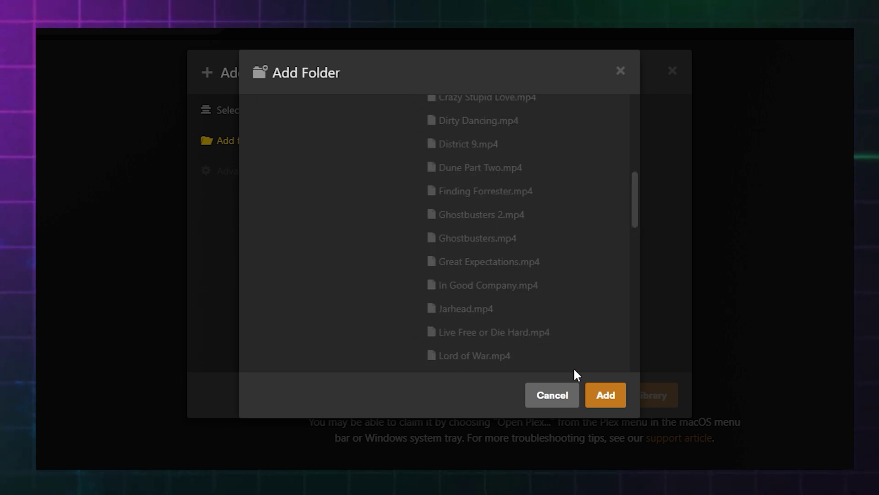
click(605, 403)
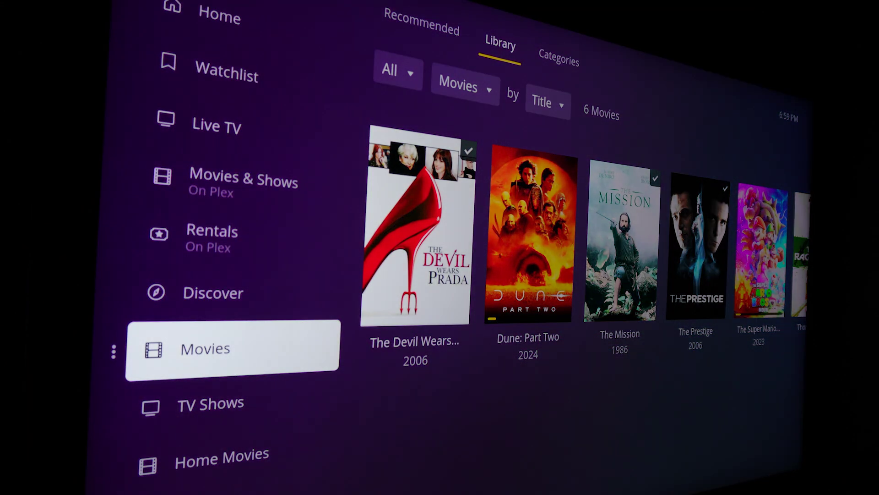
Move up the TV app sidebar toward Movies & Shows on Plex.
key(Up)
key(Up)
key(Up)
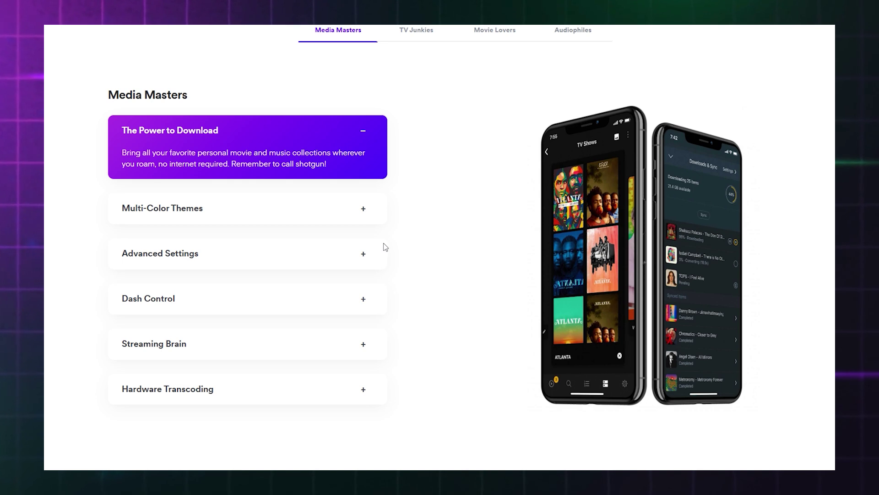
Expand the Hardware Transcoding description and scroll toward the Plex Pass upgrade options.
click(274, 394)
scroll(448, 333, down, 2)
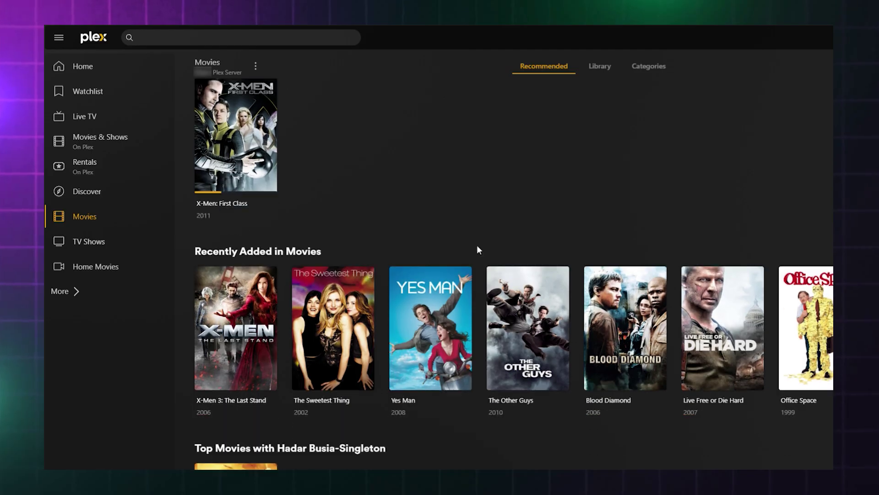
Switch the Movies library from Recommended to the 31-title Library grid, then to genre Categories.
scroll(477, 244, down, 8)
scroll(450, 247, down, 2)
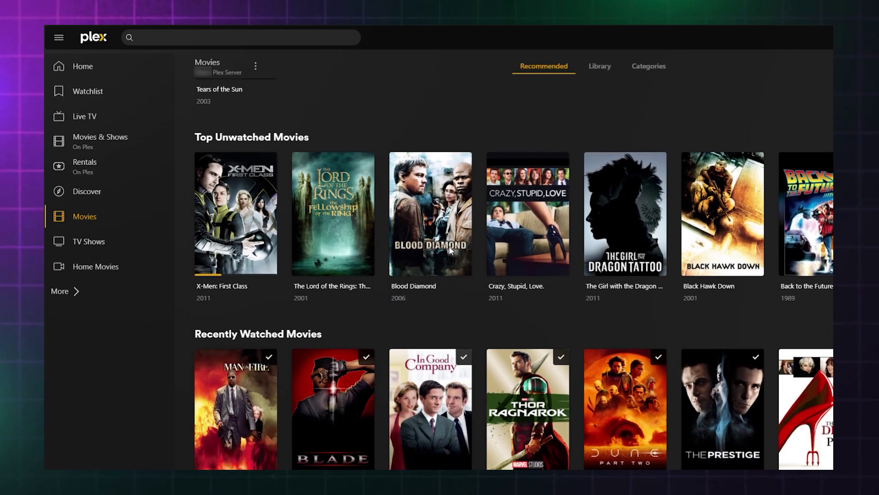
click(611, 70)
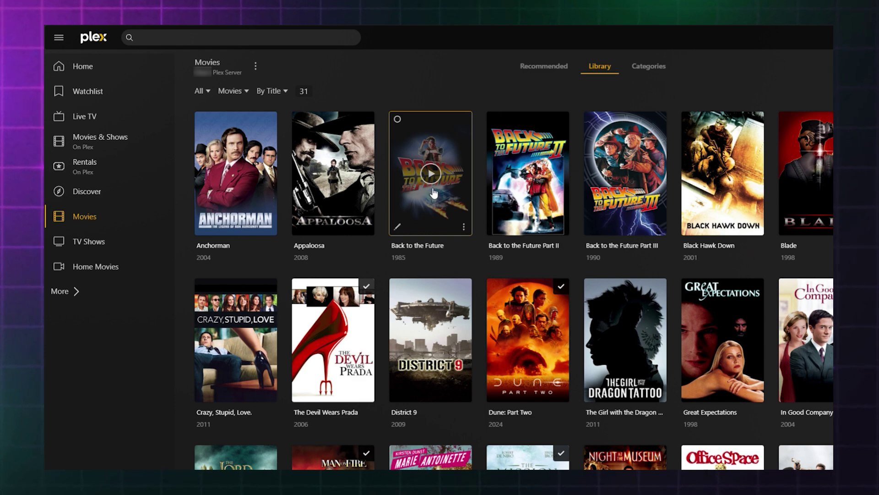
scroll(431, 188, down, 5)
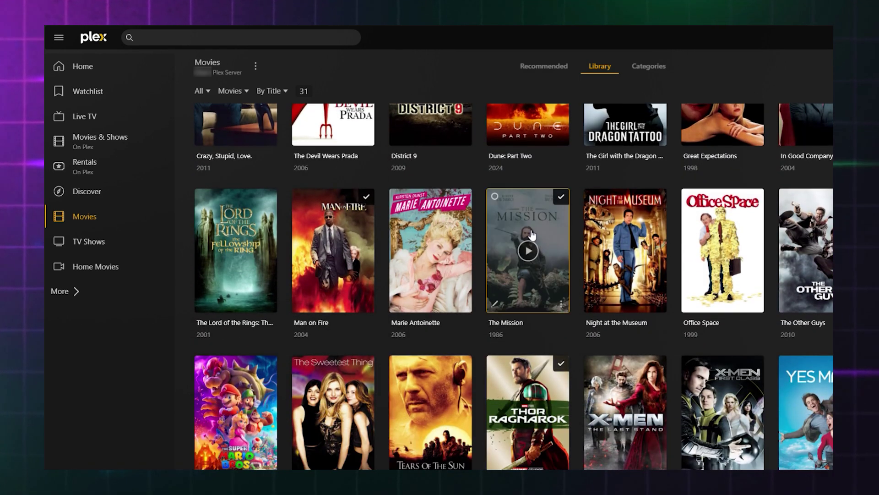
scroll(527, 234, up, 5)
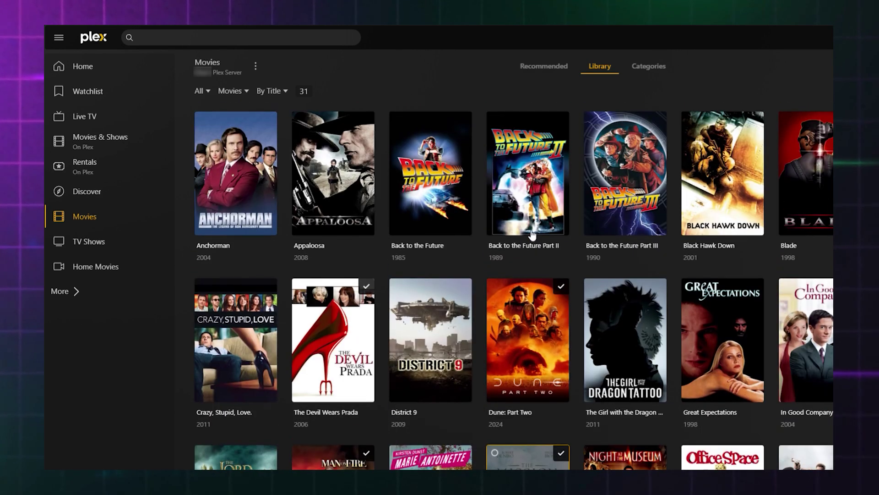
click(657, 68)
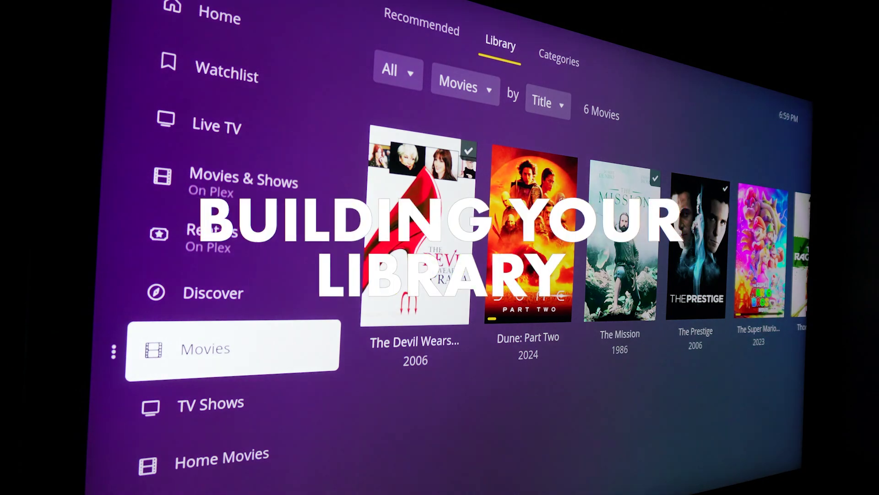
key(Right)
key(Right)
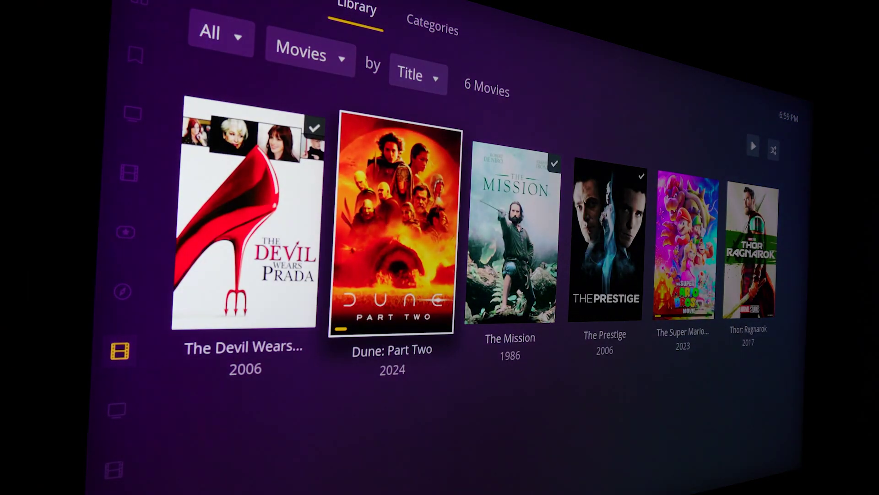
key(Right)
key(Right)
key(Right)
key(Left)
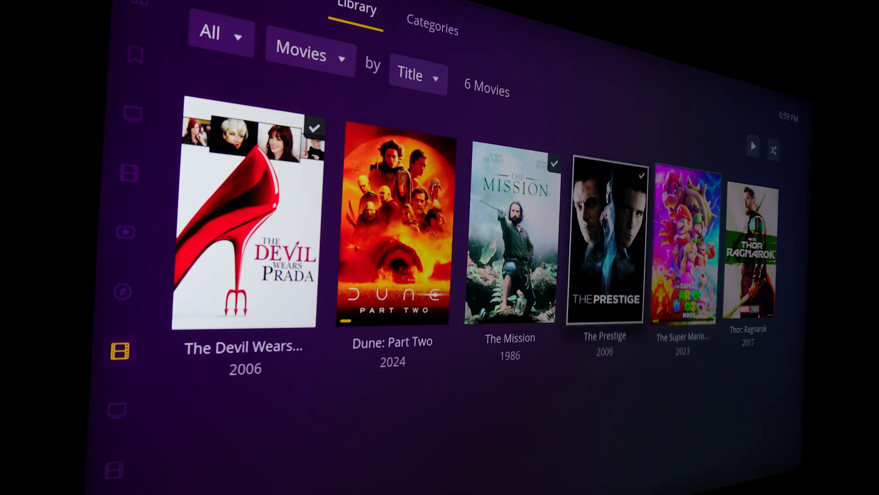
key(Left)
key(Left)
key(Left)
key(Left)
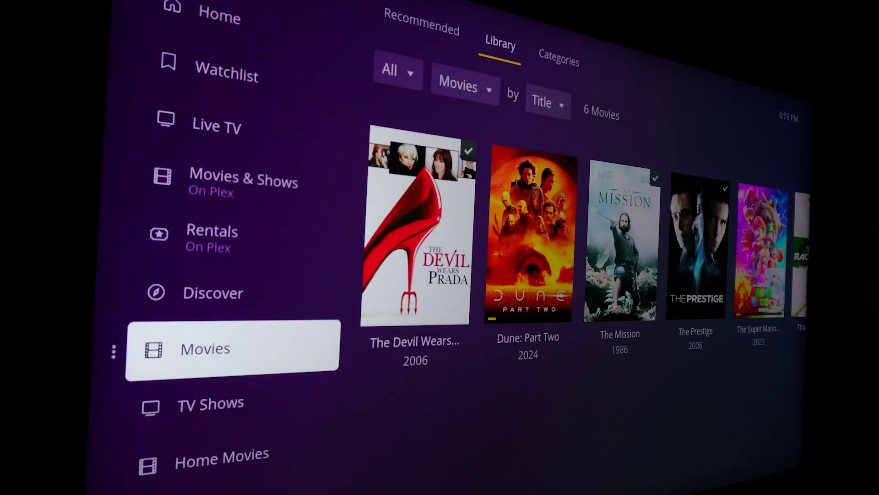